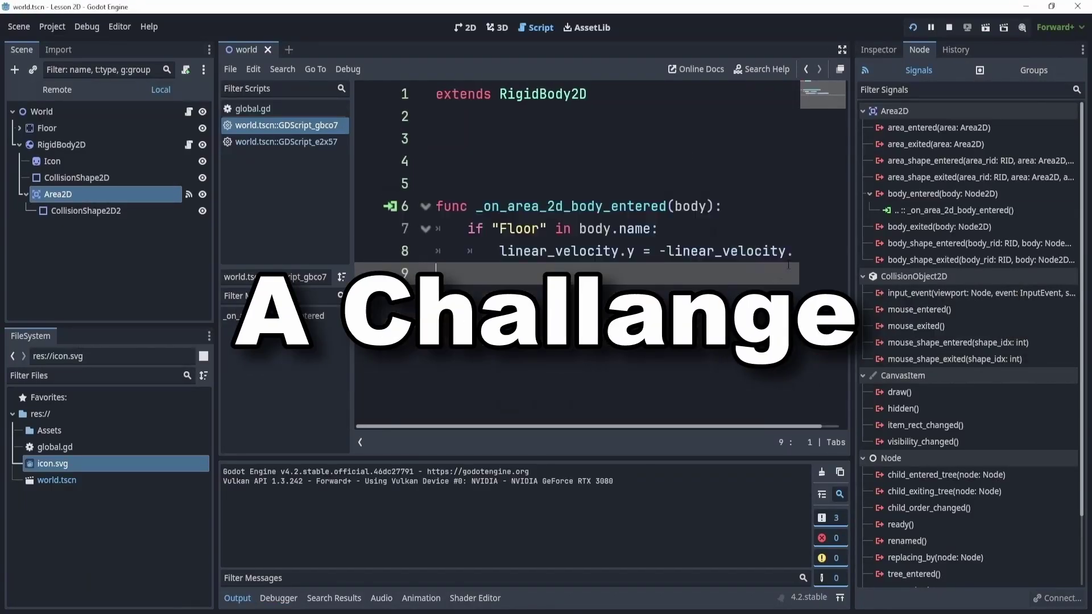
Make line 8 end in /2 so the bounce is halved, then run and stop the game to test it
{"action": "key", "text": "BackSpace"}
{"action": "key", "text": "F5"}
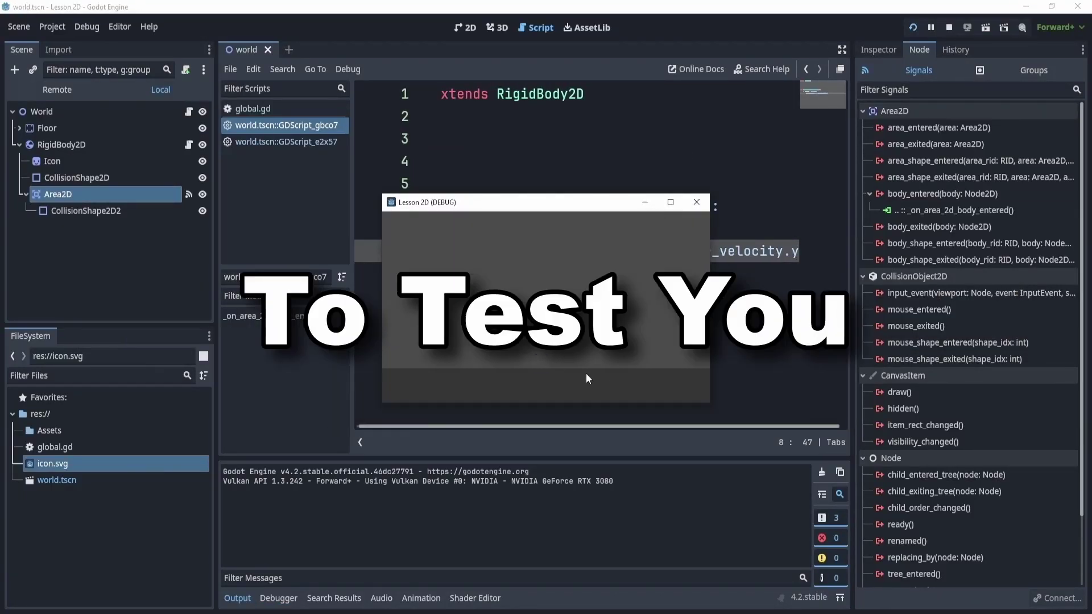
{"action": "key", "text": "F8"}
{"action": "type", "text": "/2"}
{"action": "key", "text": "F5"}
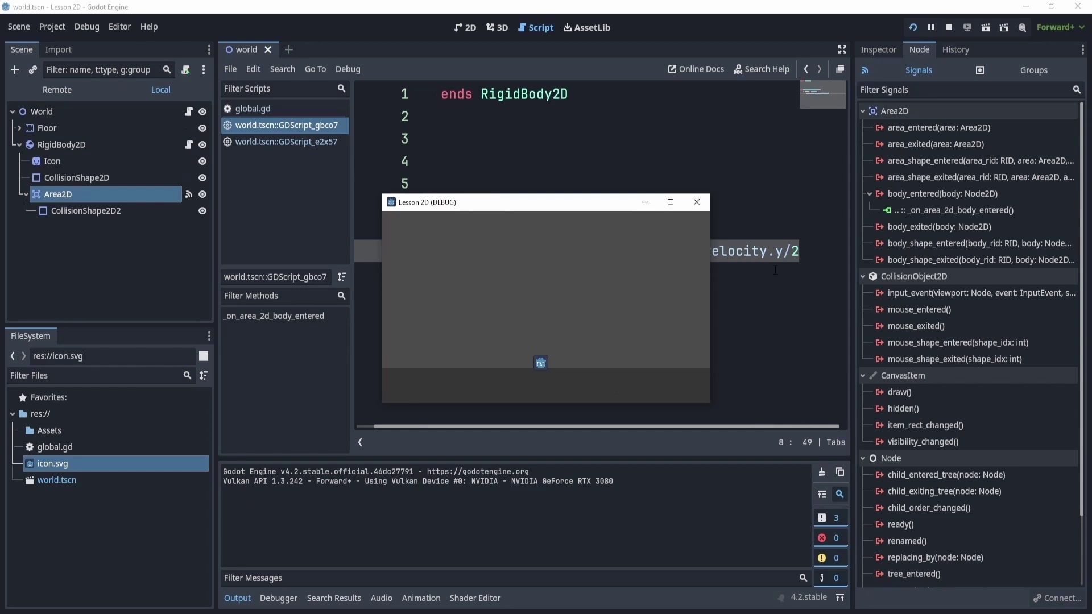
{"action": "key", "text": "F8"}
In the 2D view, select the Icon sprite and the RigidBody2D node
{"action": "left_click", "coordinate": [465, 27]}
{"action": "left_click", "coordinate": [527, 191]}
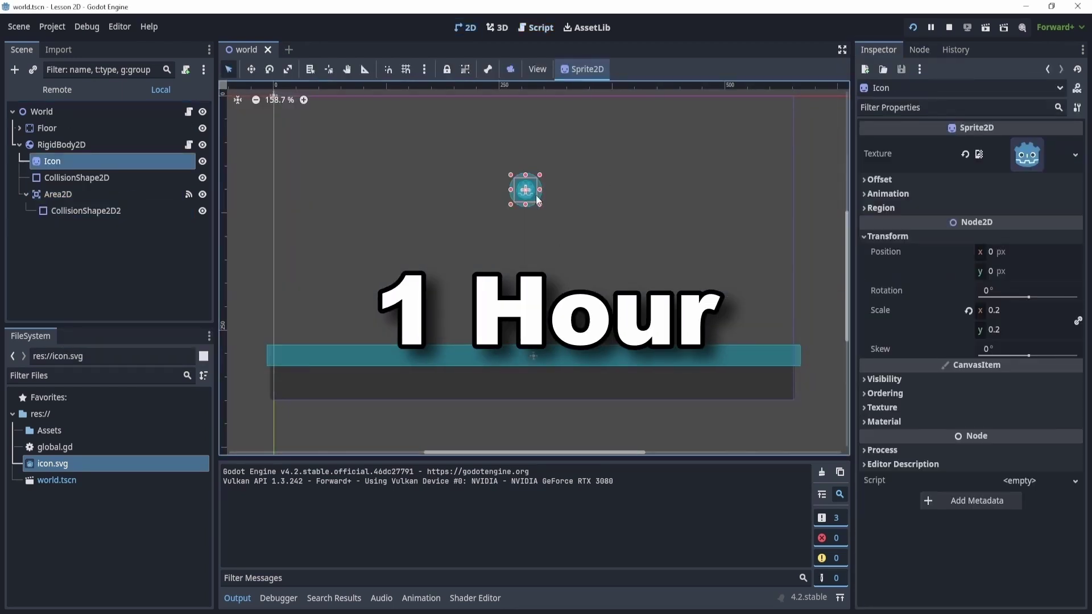
{"action": "left_click", "coordinate": [61, 144]}
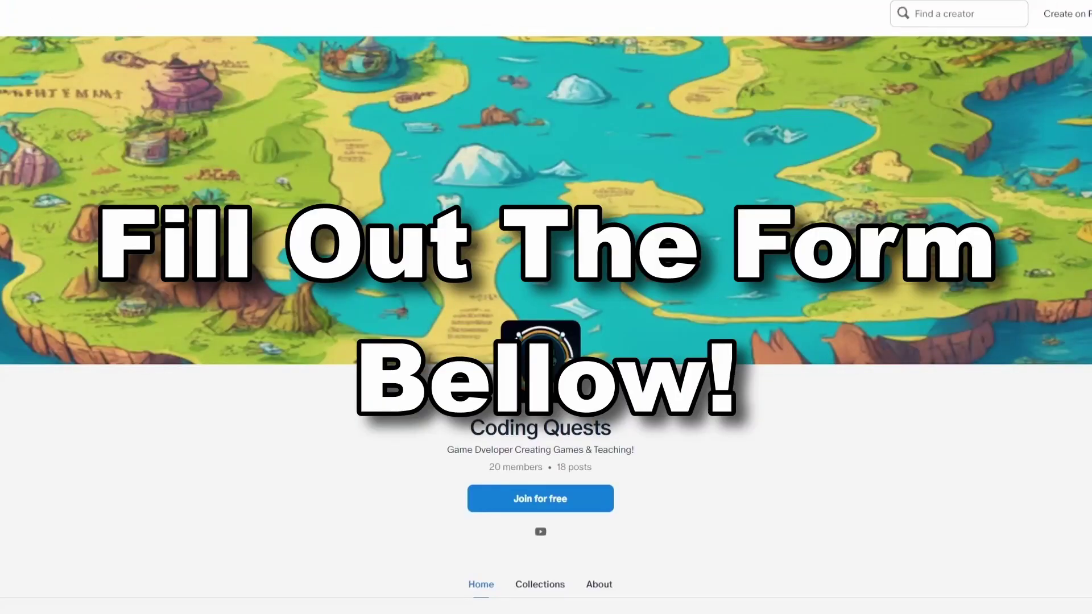
{"action": "scroll", "coordinate": [546, 319], "scroll_direction": "down", "scroll_amount": 9}
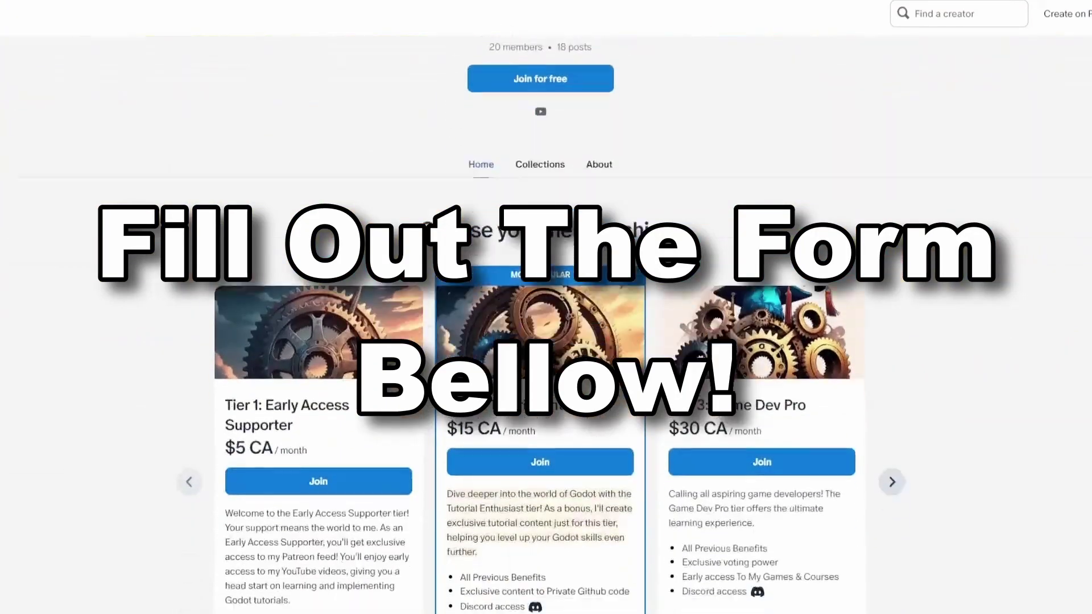
{"action": "scroll", "coordinate": [1020, 358], "scroll_direction": "down", "scroll_amount": 6}
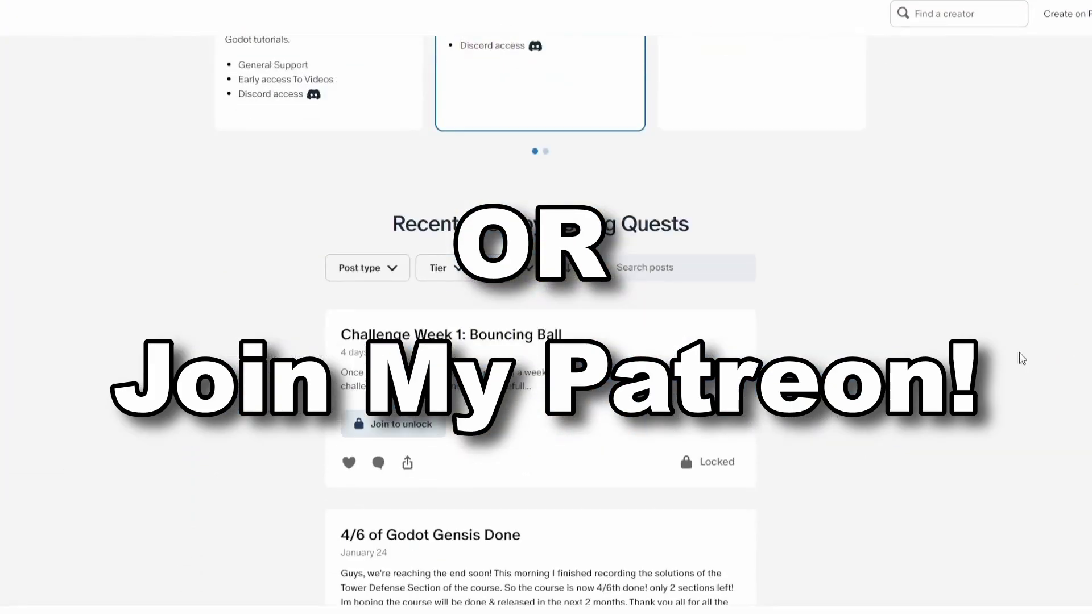
{"action": "scroll", "coordinate": [1046, 332], "scroll_direction": "down", "scroll_amount": 5}
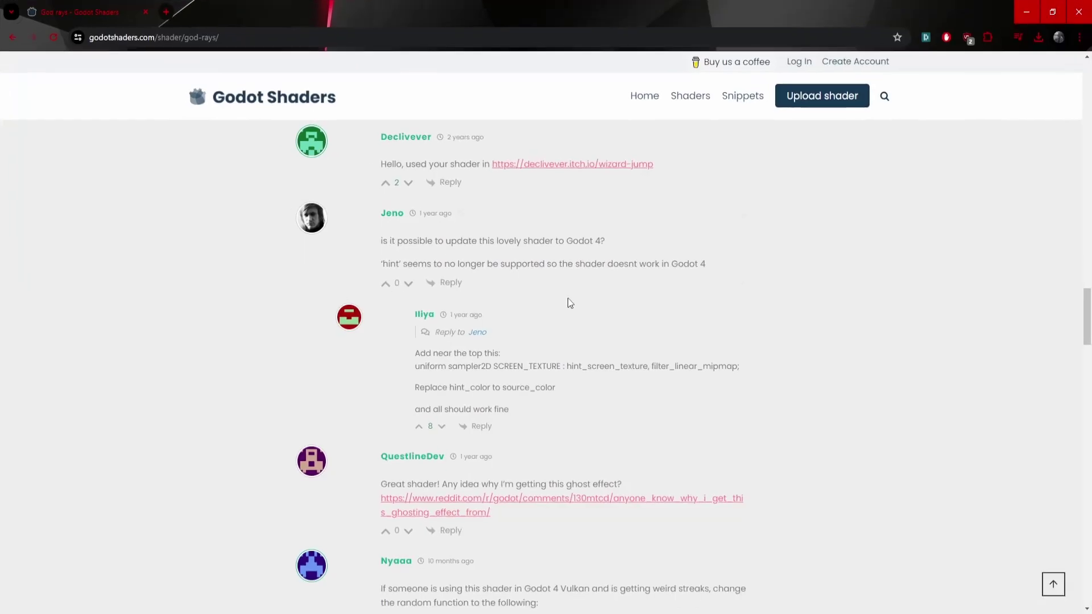
Scroll the God rays shader page down to its comments section
{"action": "scroll", "coordinate": [670, 341], "scroll_direction": "up", "scroll_amount": 10}
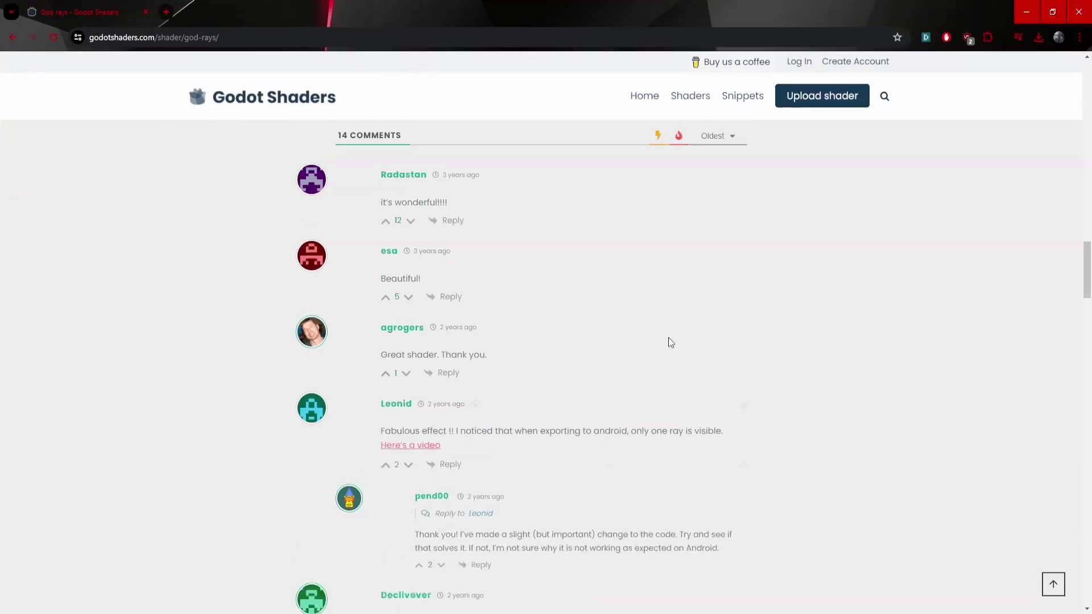
{"action": "scroll", "coordinate": [670, 341], "scroll_direction": "up", "scroll_amount": 20}
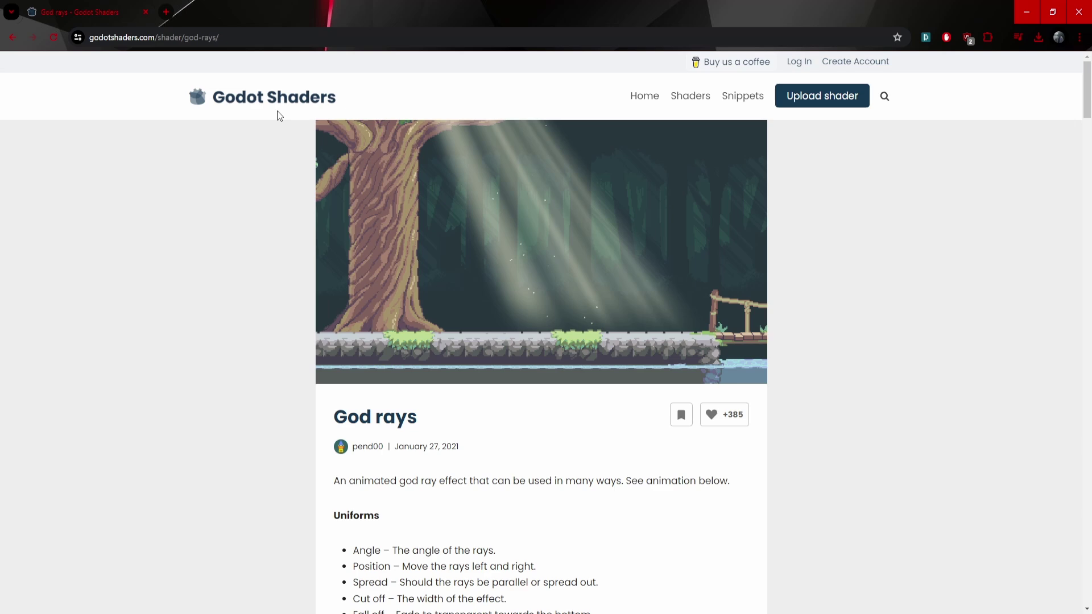
{"action": "scroll", "coordinate": [814, 317], "scroll_direction": "down", "scroll_amount": 2}
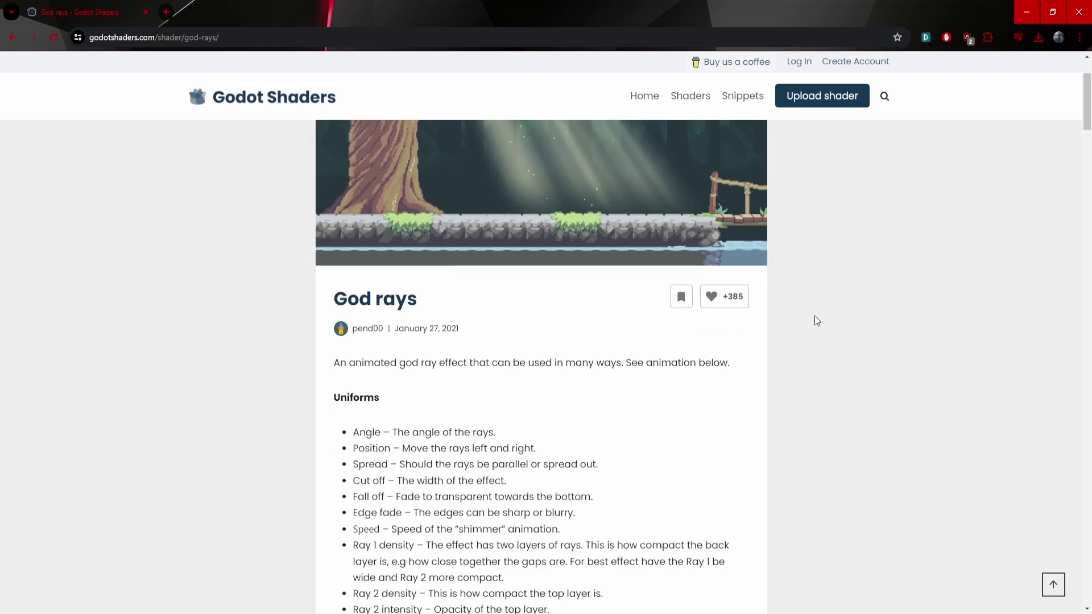
{"action": "scroll", "coordinate": [814, 317], "scroll_direction": "up", "scroll_amount": 2}
{"action": "scroll", "coordinate": [787, 462], "scroll_direction": "down", "scroll_amount": 9}
{"action": "scroll", "coordinate": [786, 463], "scroll_direction": "up", "scroll_amount": 9}
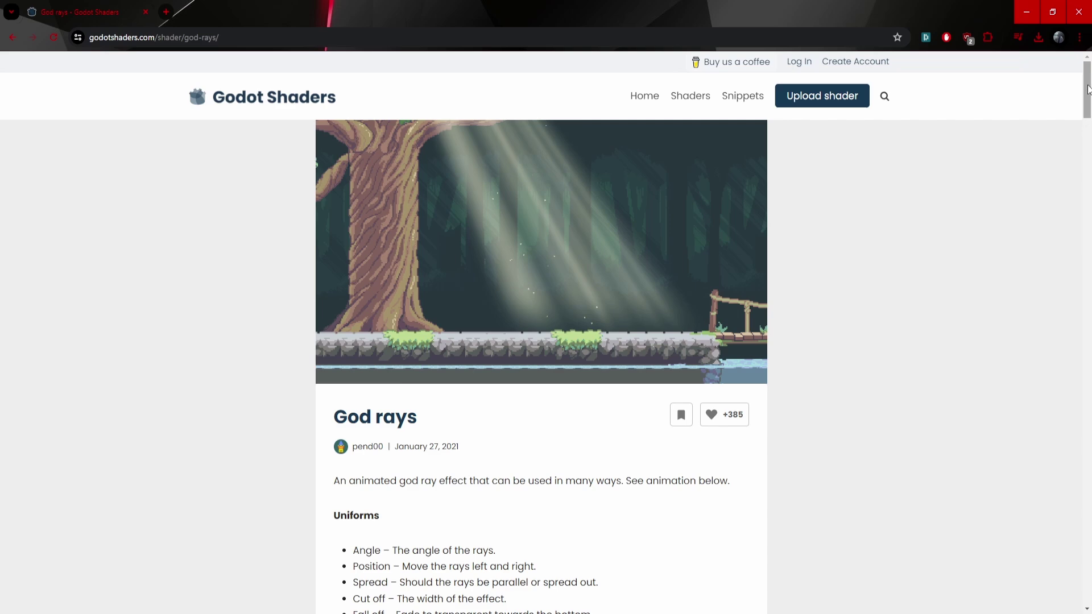
{"action": "left_click_drag", "start_coordinate": [1086, 98], "coordinate": [1082, 169]}
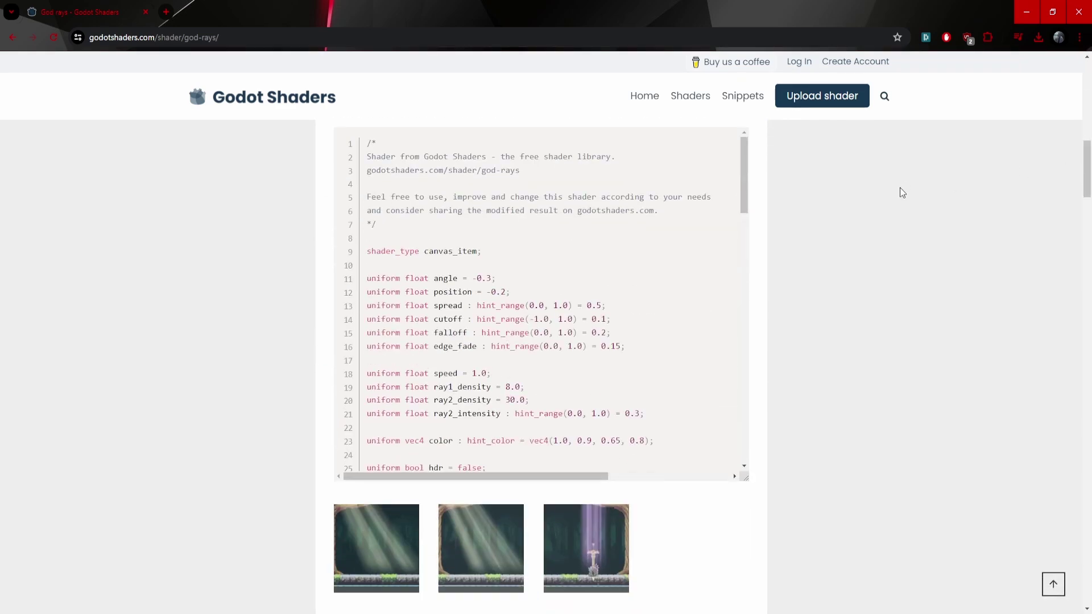
{"action": "scroll", "coordinate": [899, 187], "scroll_direction": "down", "scroll_amount": 8}
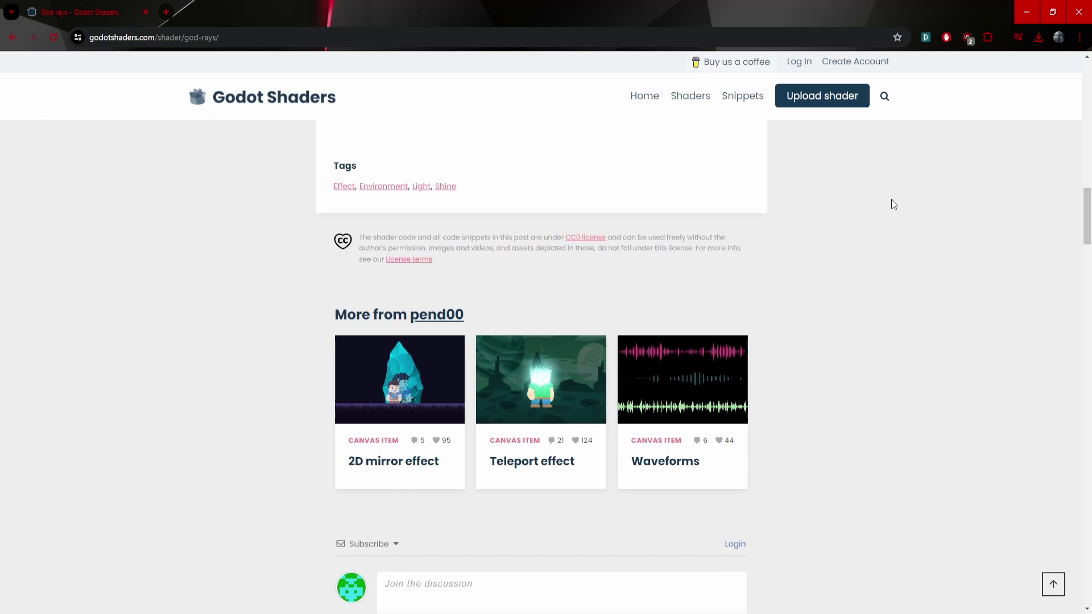
{"action": "scroll", "coordinate": [892, 200], "scroll_direction": "down", "scroll_amount": 6}
{"action": "scroll", "coordinate": [685, 390], "scroll_direction": "down", "scroll_amount": 5}
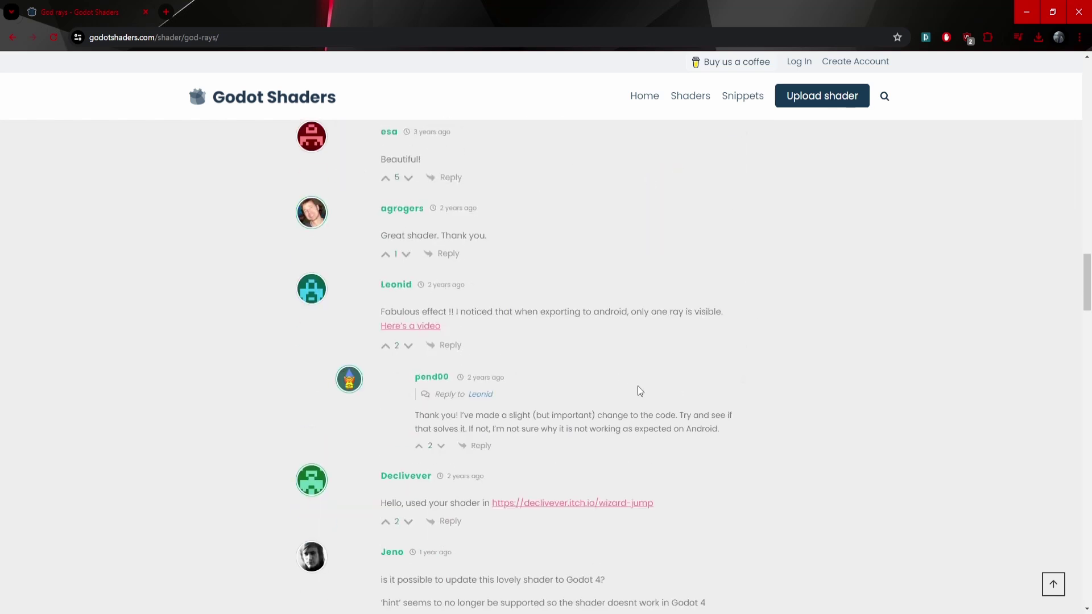
{"action": "scroll", "coordinate": [552, 396], "scroll_direction": "down", "scroll_amount": 3}
{"action": "scroll", "coordinate": [597, 361], "scroll_direction": "down", "scroll_amount": 4}
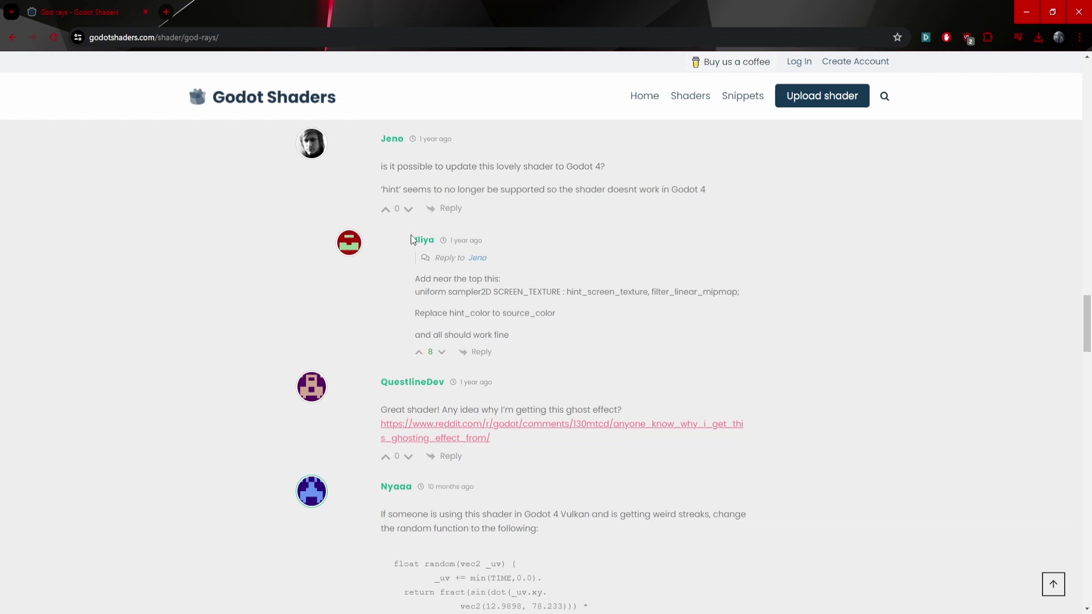
Highlight the reply's Godot 4 fix: the SCREEN_TEXTURE uniform line, hint_color and source_color
{"action": "left_click_drag", "start_coordinate": [415, 278], "coordinate": [507, 335]}
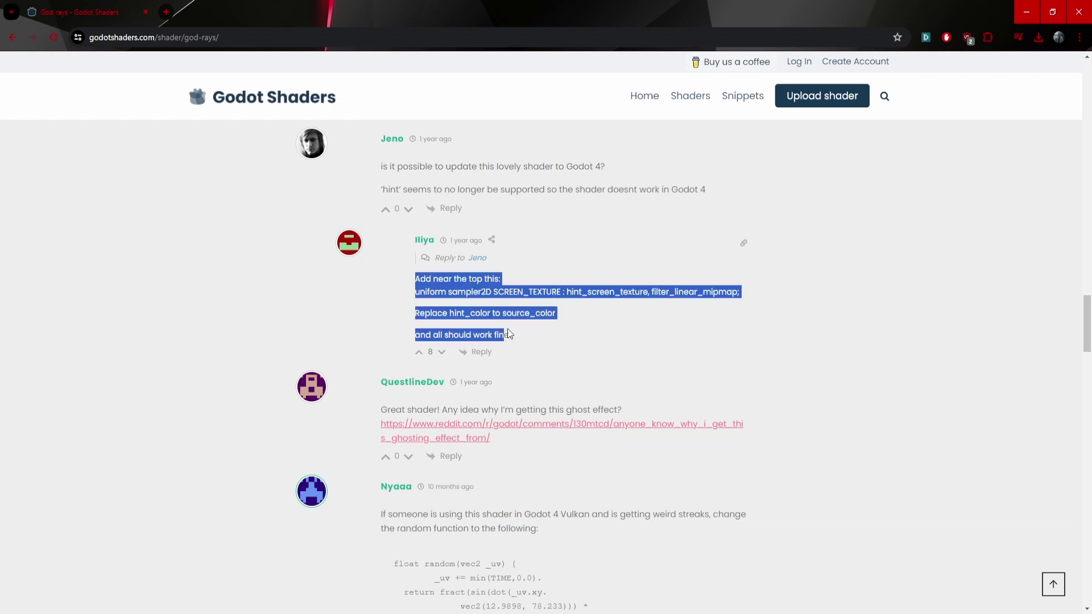
{"action": "left_click", "coordinate": [565, 316]}
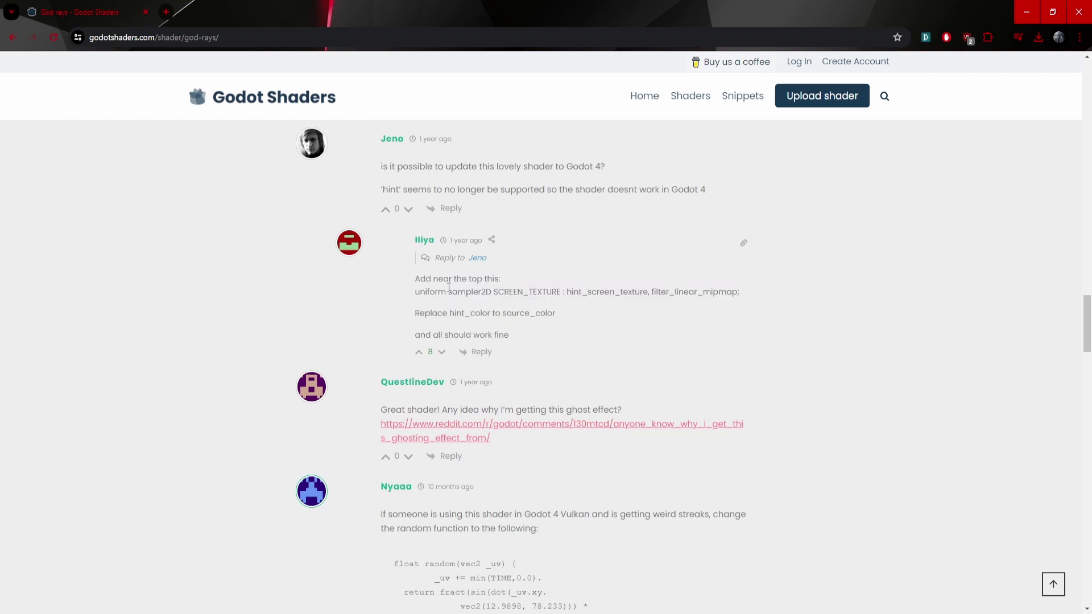
{"action": "left_click_drag", "start_coordinate": [409, 295], "coordinate": [777, 292]}
{"action": "left_click", "coordinate": [777, 292]}
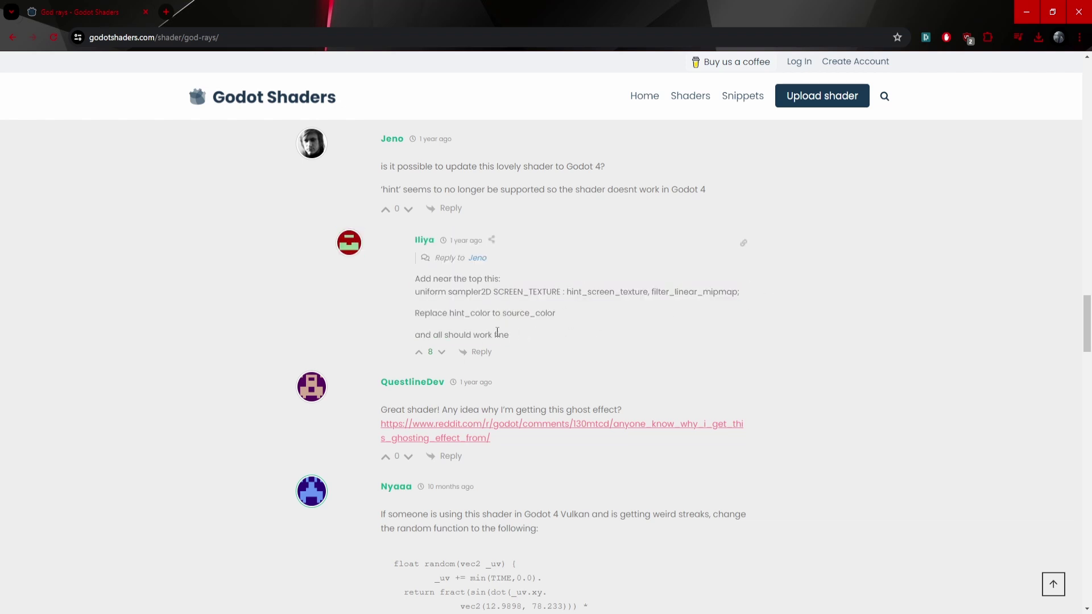
{"action": "double_click", "coordinate": [470, 314]}
{"action": "double_click", "coordinate": [541, 314]}
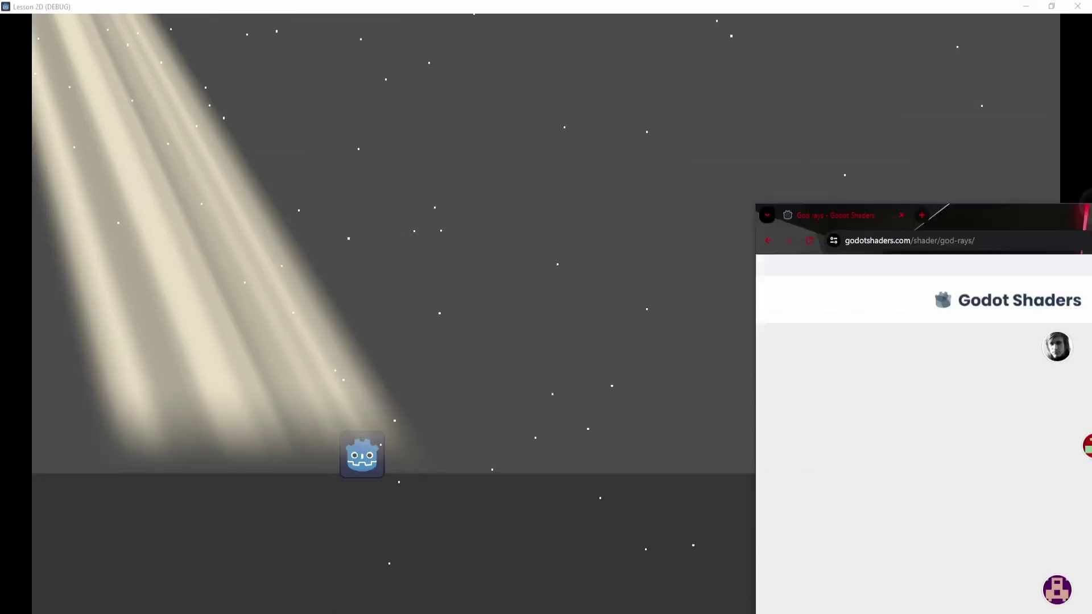
Close the game and enlarge the shader code panel to check the SCREEN_TEXTURE uniform
{"action": "left_click", "coordinate": [1077, 6]}
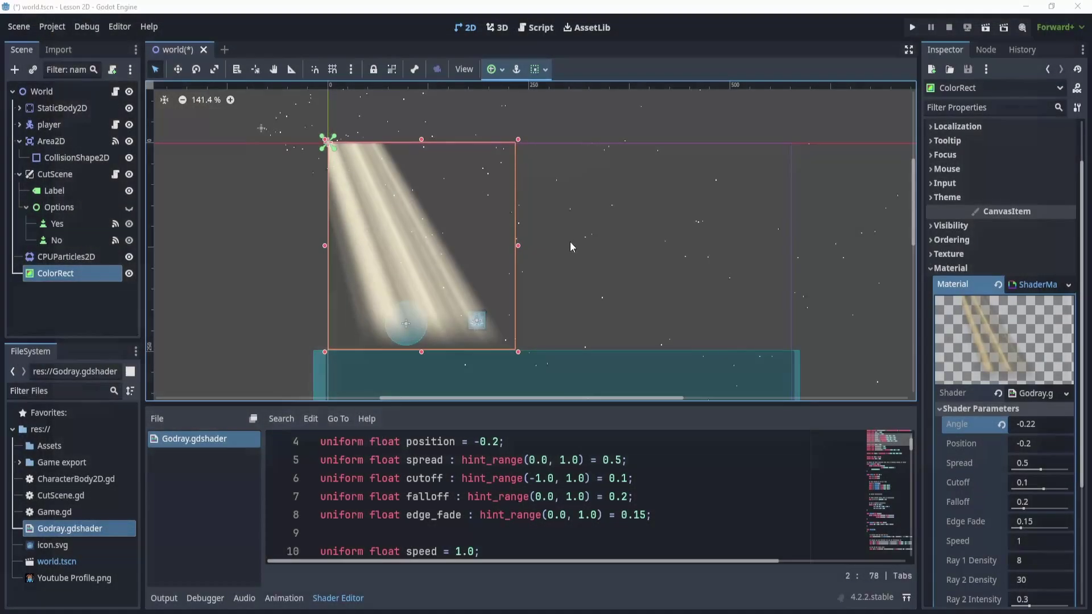
{"action": "left_click_drag", "start_coordinate": [587, 406], "coordinate": [590, 174]}
{"action": "scroll", "coordinate": [890, 222], "scroll_direction": "up", "scroll_amount": 1}
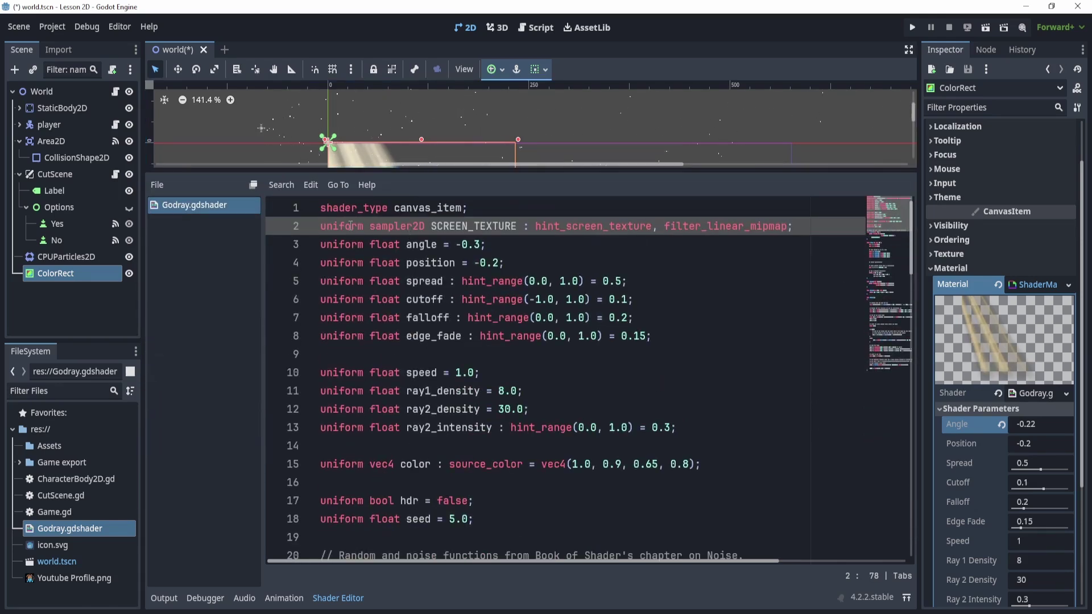
{"action": "scroll", "coordinate": [694, 312], "scroll_direction": "down", "scroll_amount": 1}
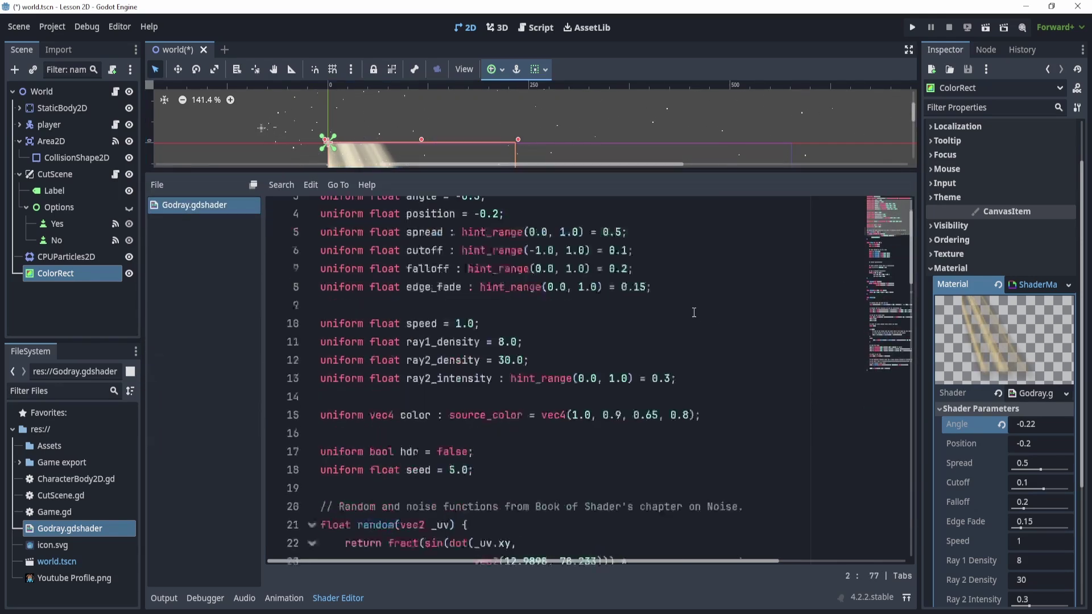
{"action": "scroll", "coordinate": [694, 313], "scroll_direction": "down", "scroll_amount": 1}
Confirm line 15 uses source_color, then restore the larger 2D viewport
{"action": "double_click", "coordinate": [492, 358]}
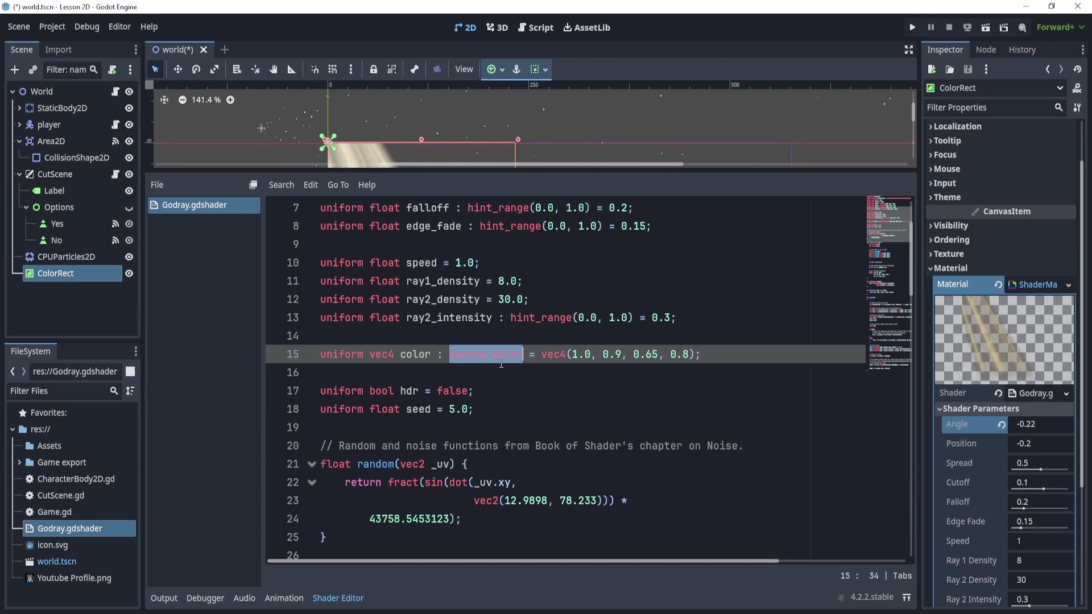
{"action": "scroll", "coordinate": [509, 362], "scroll_direction": "down", "scroll_amount": 2}
{"action": "scroll", "coordinate": [766, 366], "scroll_direction": "down", "scroll_amount": 2}
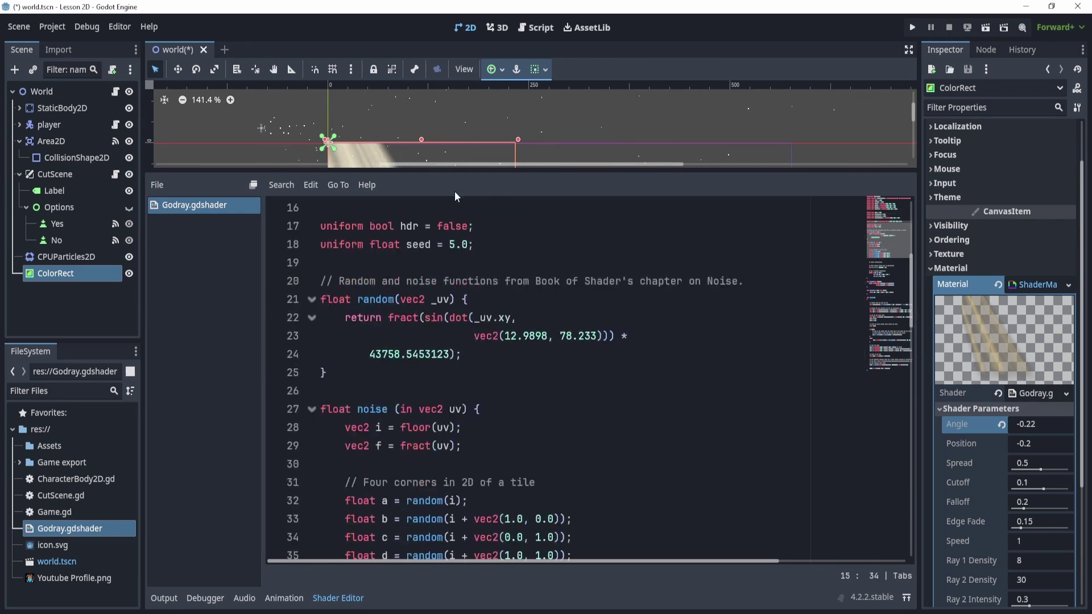
{"action": "left_click_drag", "start_coordinate": [458, 174], "coordinate": [457, 410]}
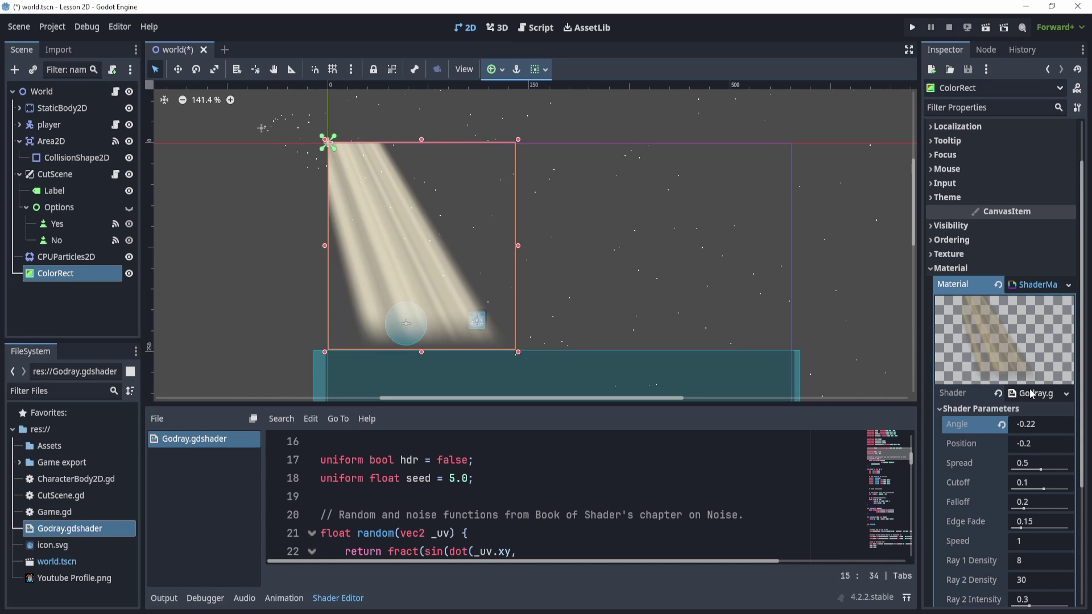
Select ColorRect and expand its Godray material's Shader Parameters in the Inspector
{"action": "left_click", "coordinate": [47, 274]}
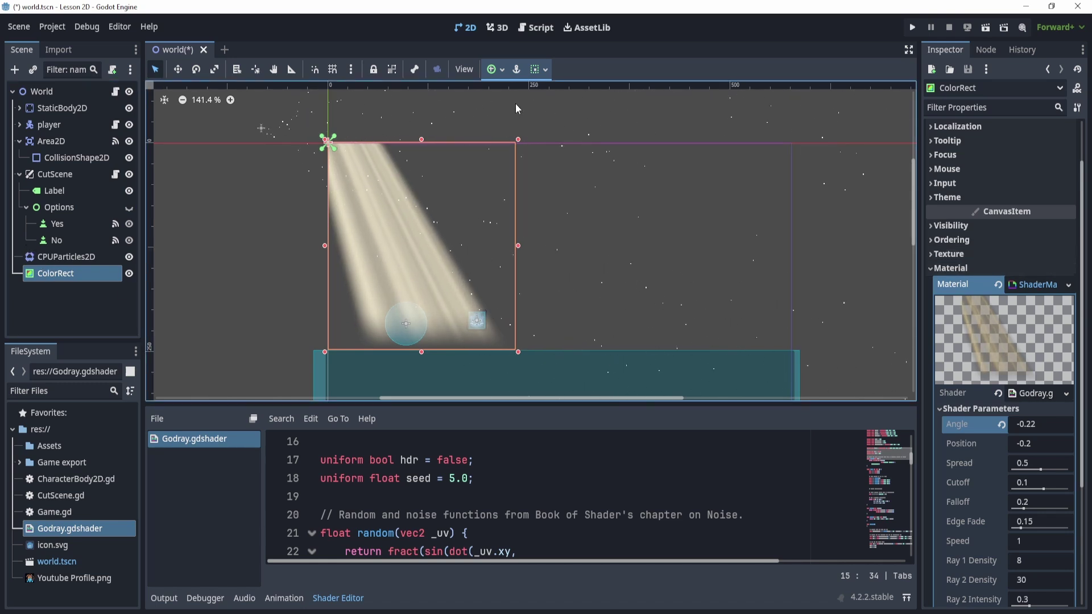
{"action": "left_click", "coordinate": [1034, 393]}
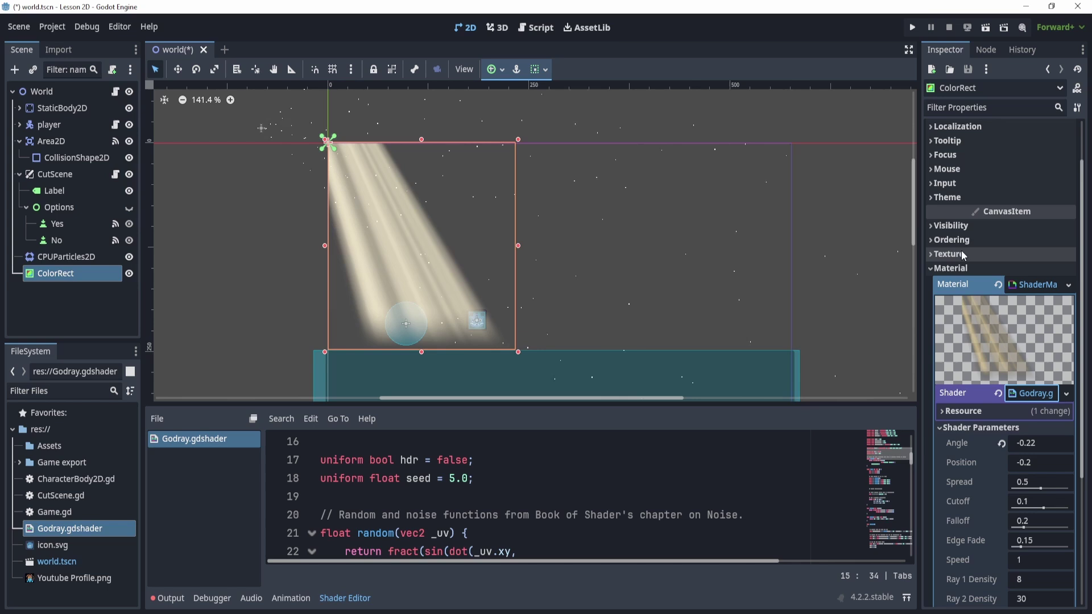
{"action": "left_click", "coordinate": [982, 429]}
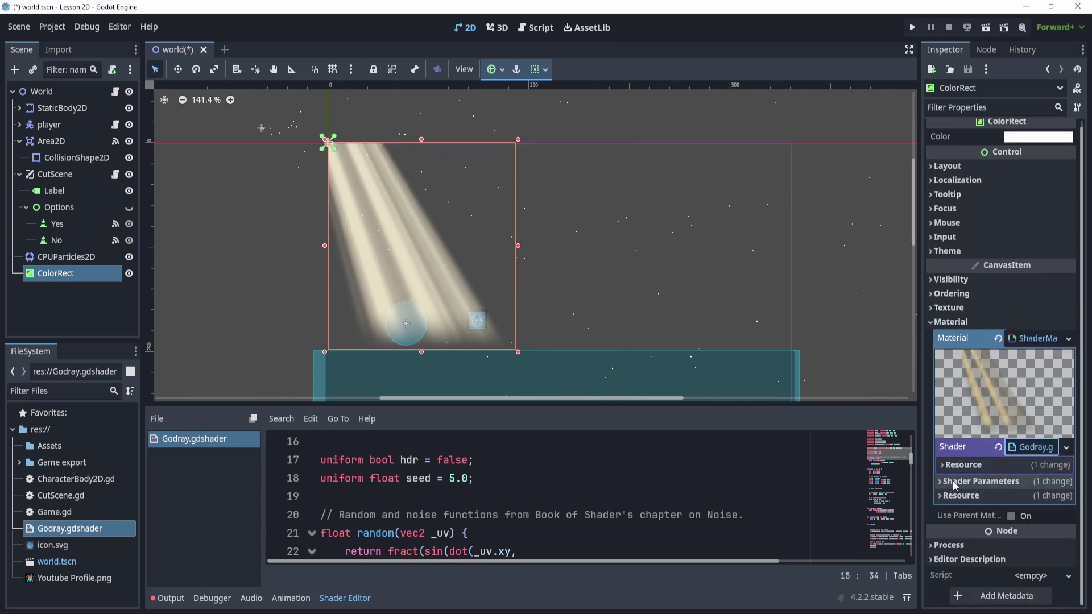
{"action": "left_click", "coordinate": [1004, 483]}
{"action": "scroll", "coordinate": [1004, 482], "scroll_direction": "down", "scroll_amount": 4}
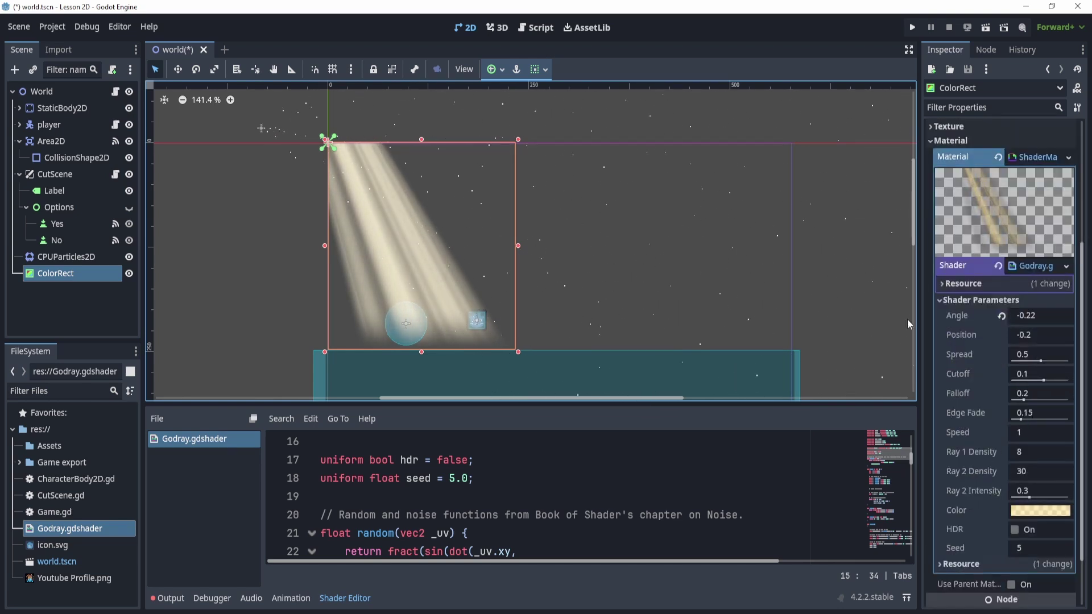
Set the god rays to Angle -0.29, Position -0.02 and Cutoff -0.05
{"action": "left_click", "coordinate": [1023, 317]}
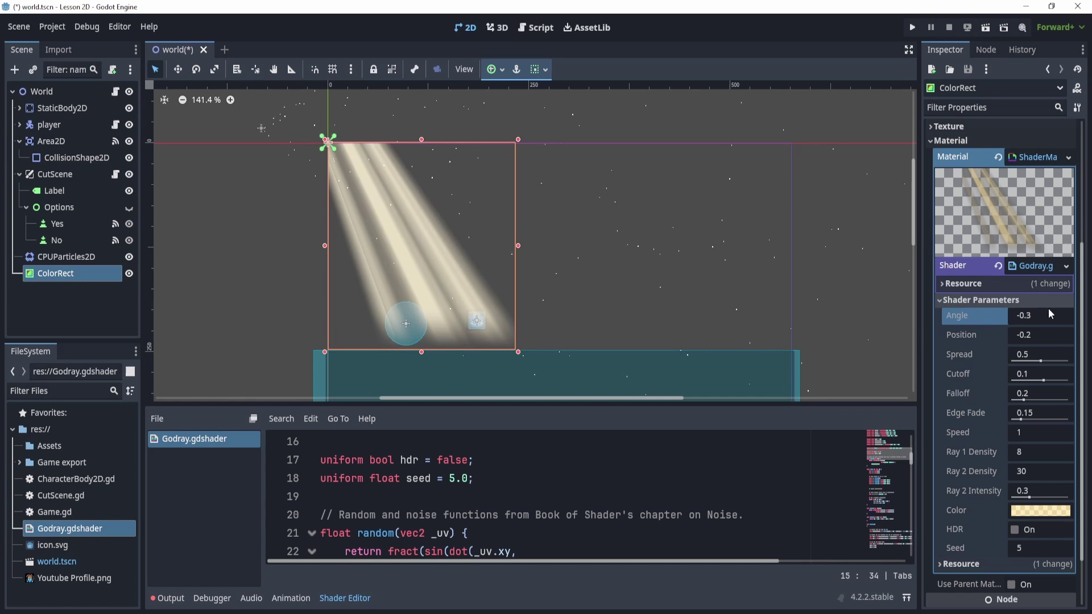
{"action": "type", "text": "-0.345"}
{"action": "left_click_drag", "start_coordinate": [1041, 316], "coordinate": [1040, 354]}
{"action": "mouse_move", "coordinate": [1043, 374]}
{"action": "left_mouse_down"}
{"action": "mouse_move", "coordinate": [1004, 374]}
{"action": "mouse_move", "coordinate": [1023, 374]}
{"action": "left_mouse_up"}
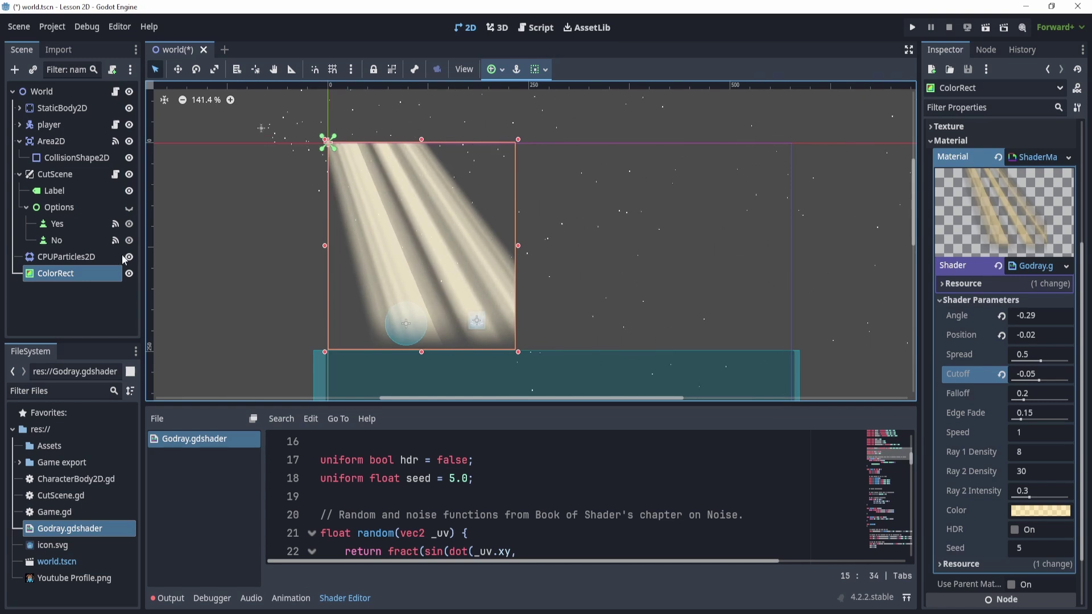
{"action": "left_click", "coordinate": [262, 127]}
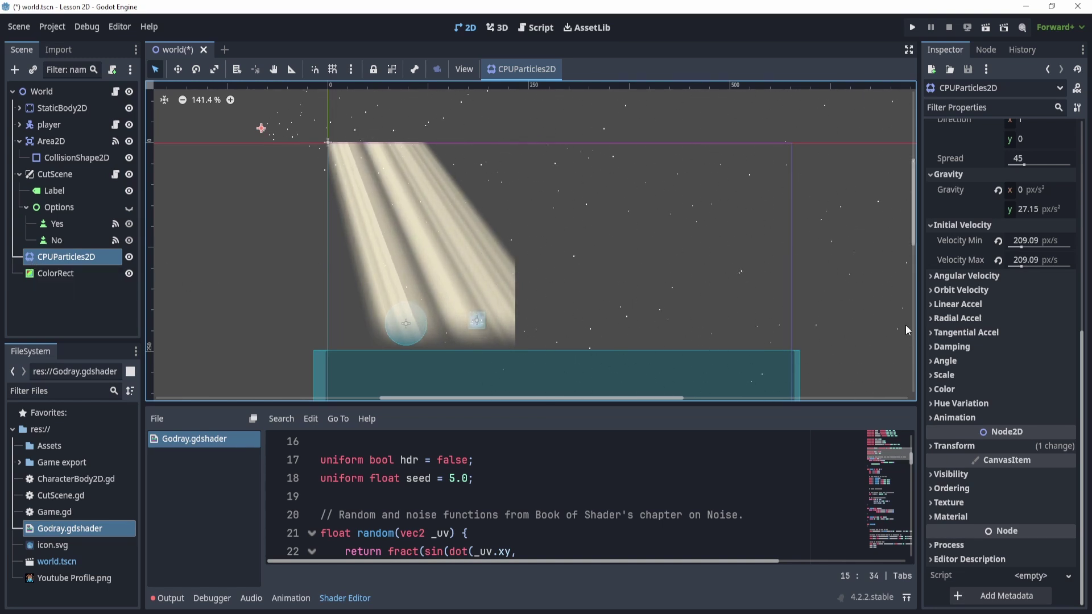
Widen the Inspector and scroll back up to the CPUParticles2D Amount and Time settings
{"action": "left_click_drag", "start_coordinate": [915, 275], "coordinate": [891, 275]}
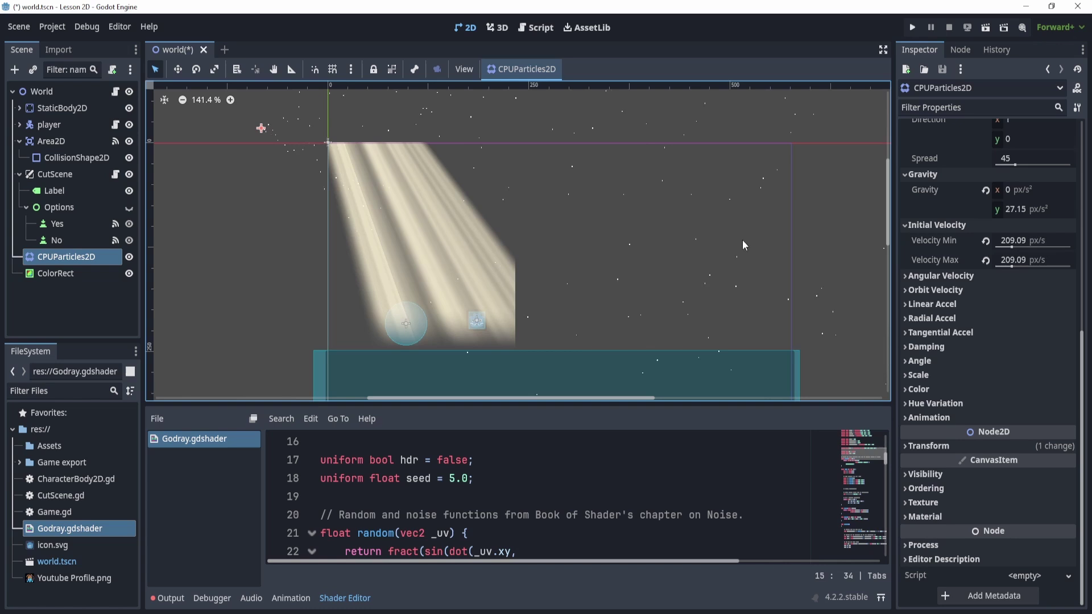
{"action": "scroll", "coordinate": [995, 229], "scroll_direction": "up", "scroll_amount": 8}
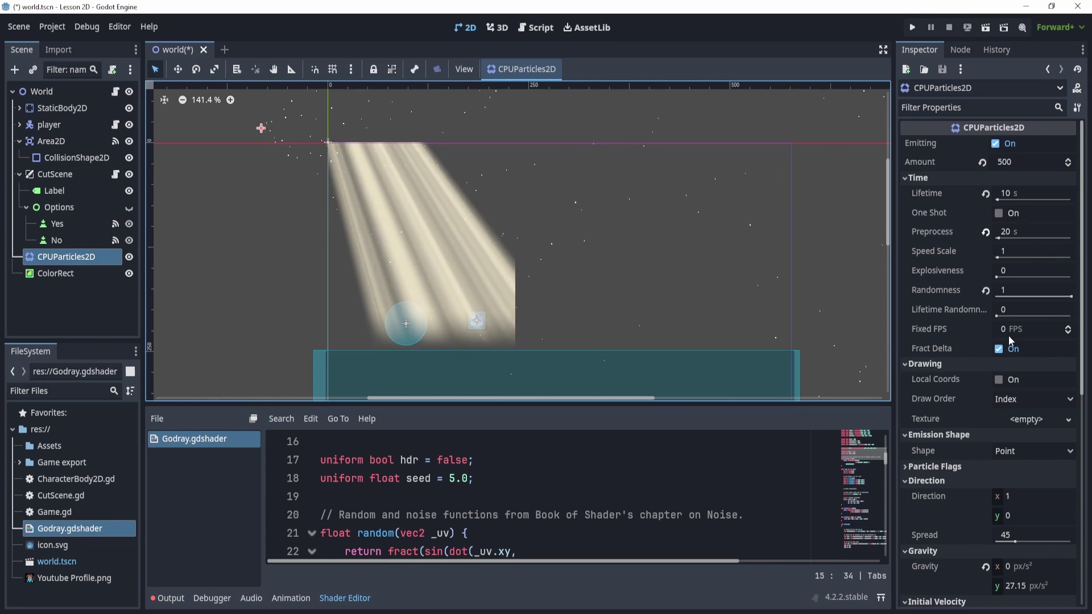
{"action": "scroll", "coordinate": [1008, 336], "scroll_direction": "down", "scroll_amount": 2}
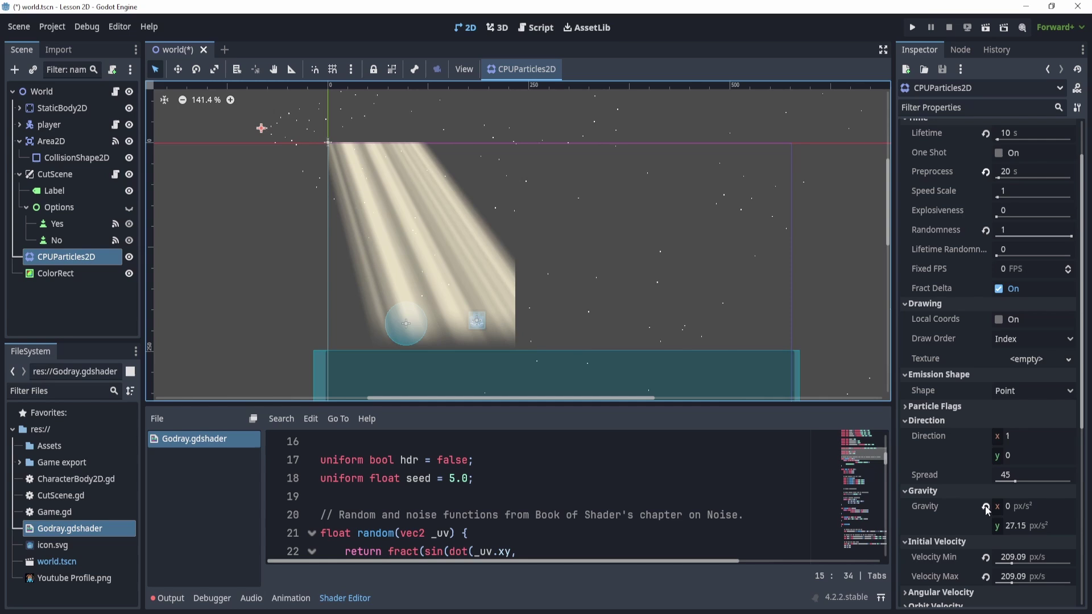
{"action": "scroll", "coordinate": [1019, 204], "scroll_direction": "up", "scroll_amount": 2}
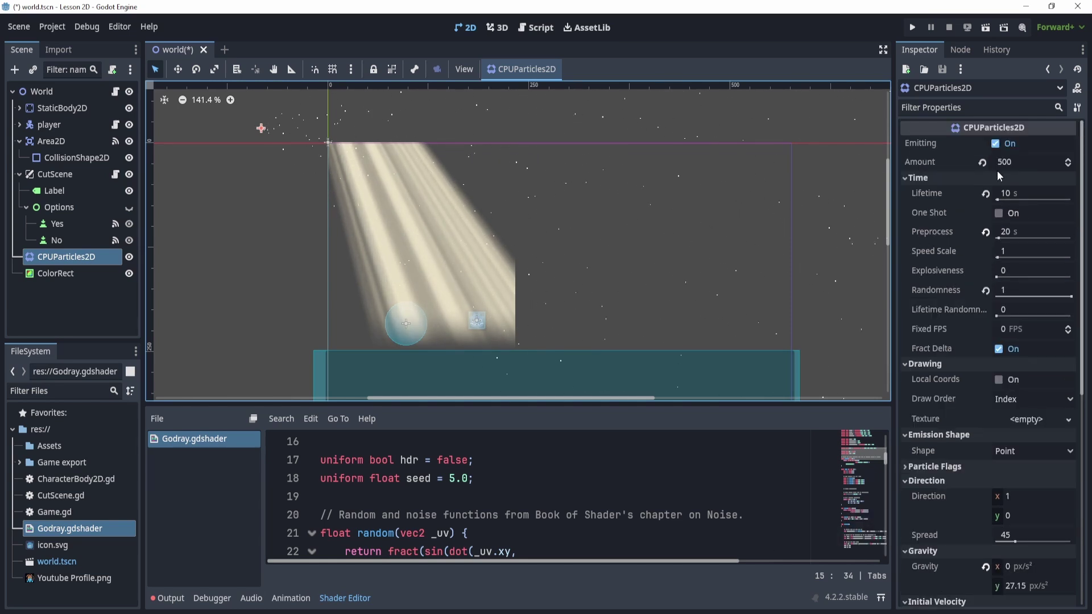
Set the particle Amount to 1000 and the Lifetime back to 10 s
{"action": "left_click", "coordinate": [1026, 164]}
{"action": "type", "text": "1000"}
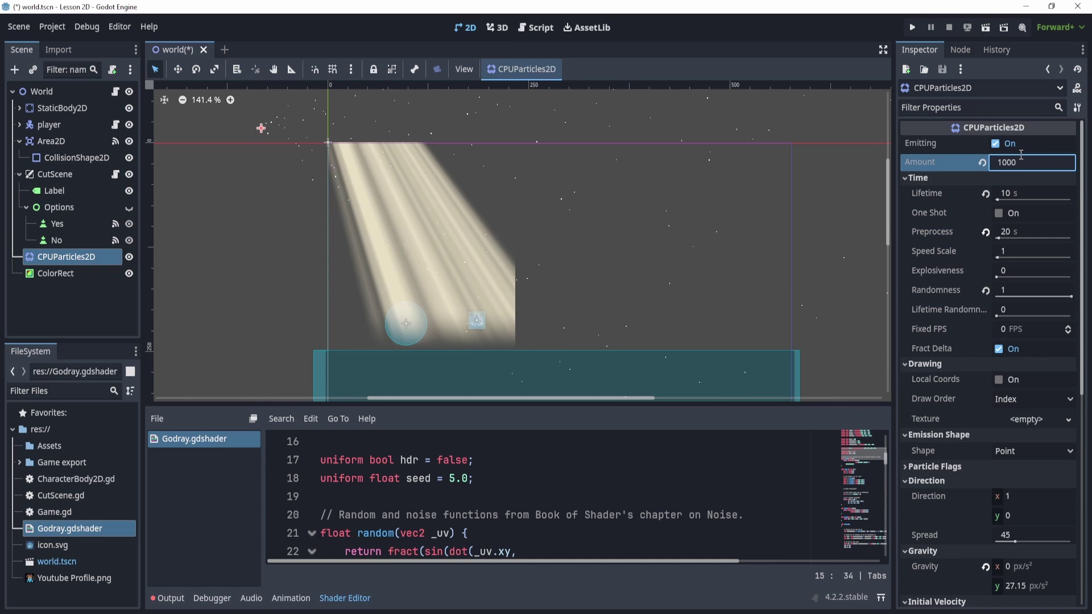
{"action": "key", "text": "Return"}
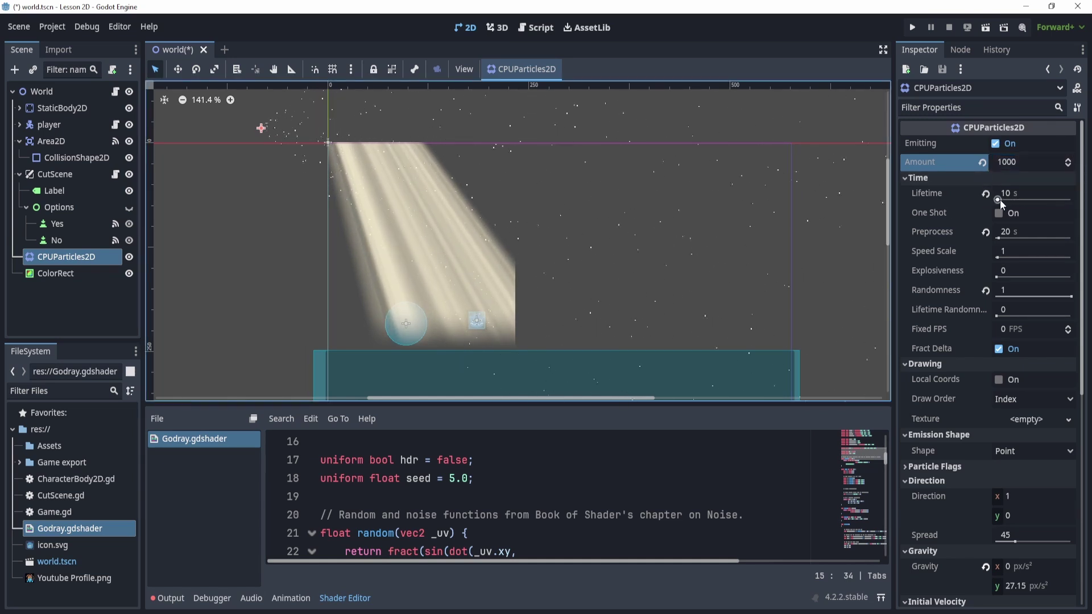
{"action": "left_click", "coordinate": [986, 194]}
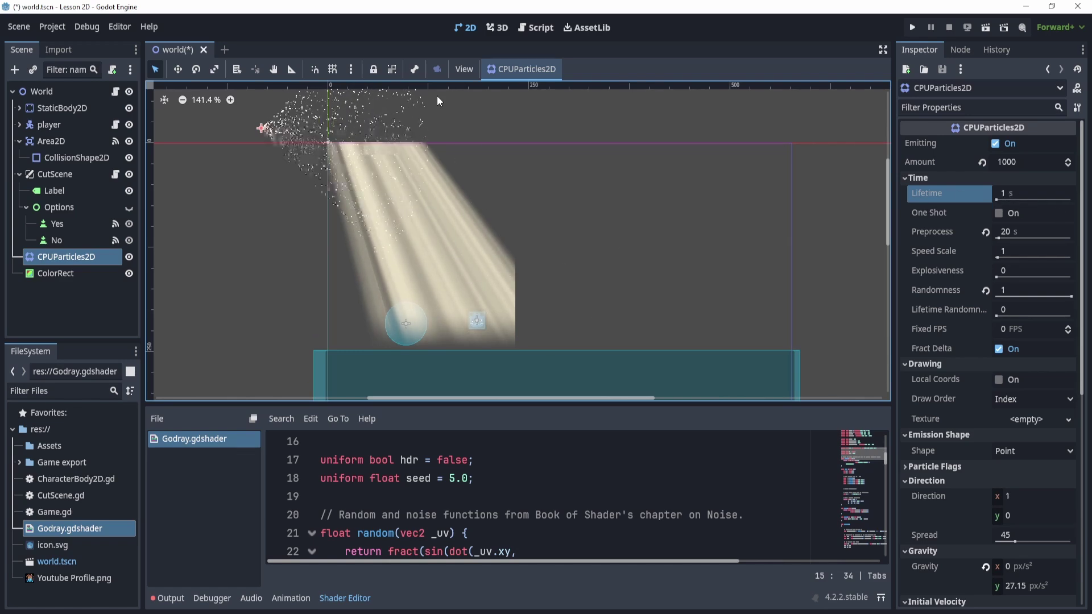
{"action": "left_click", "coordinate": [1008, 194]}
{"action": "type", "text": "10"}
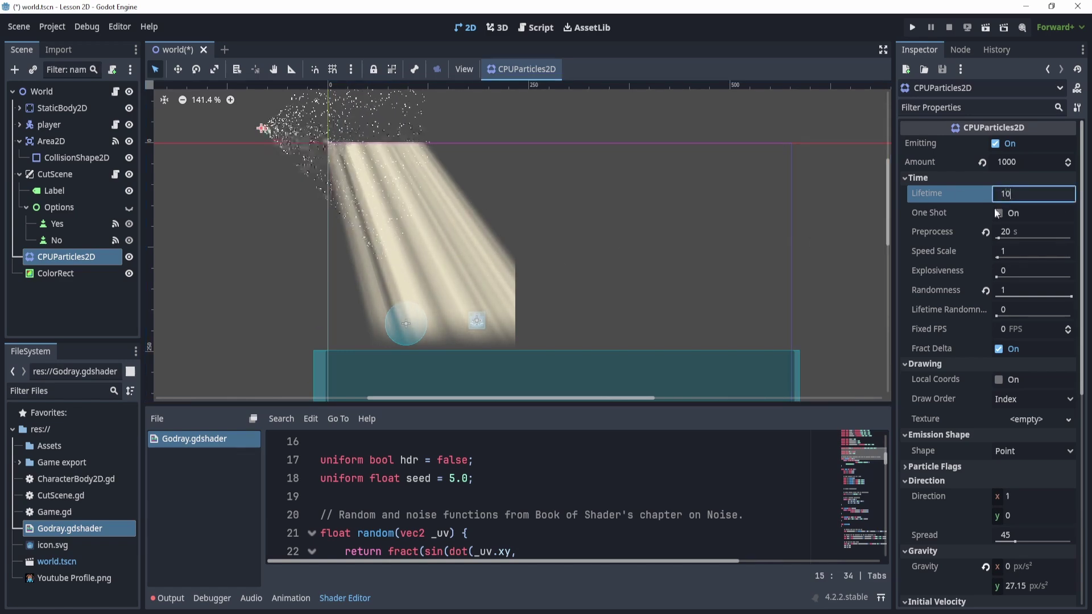
{"action": "key", "text": "Return"}
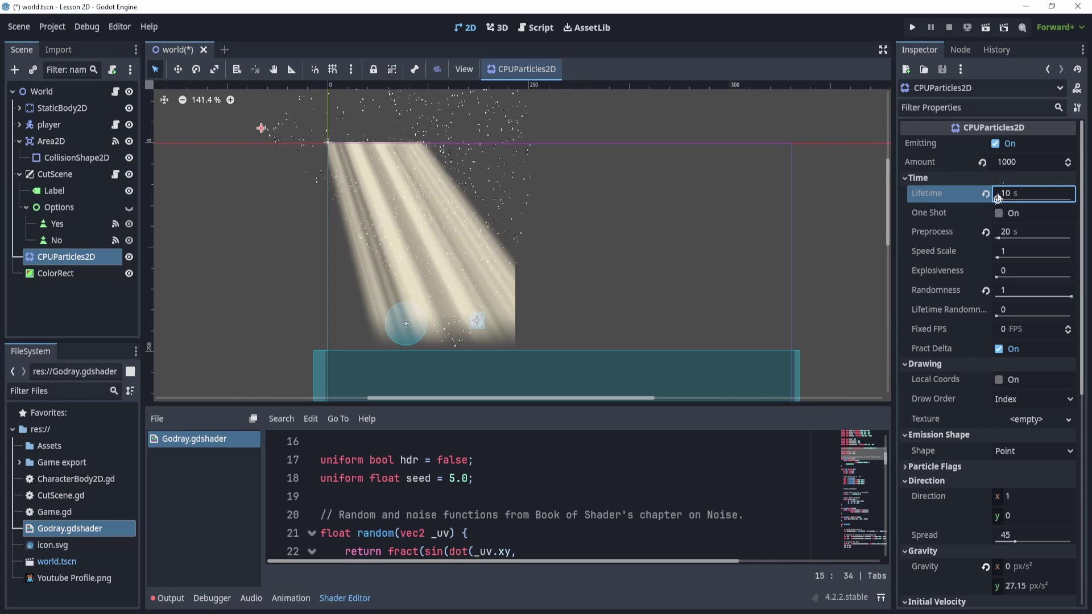
Bring the falling snow into view and keep the particles' Randomness at 1
{"action": "scroll", "coordinate": [682, 244], "scroll_direction": "down", "scroll_amount": 4}
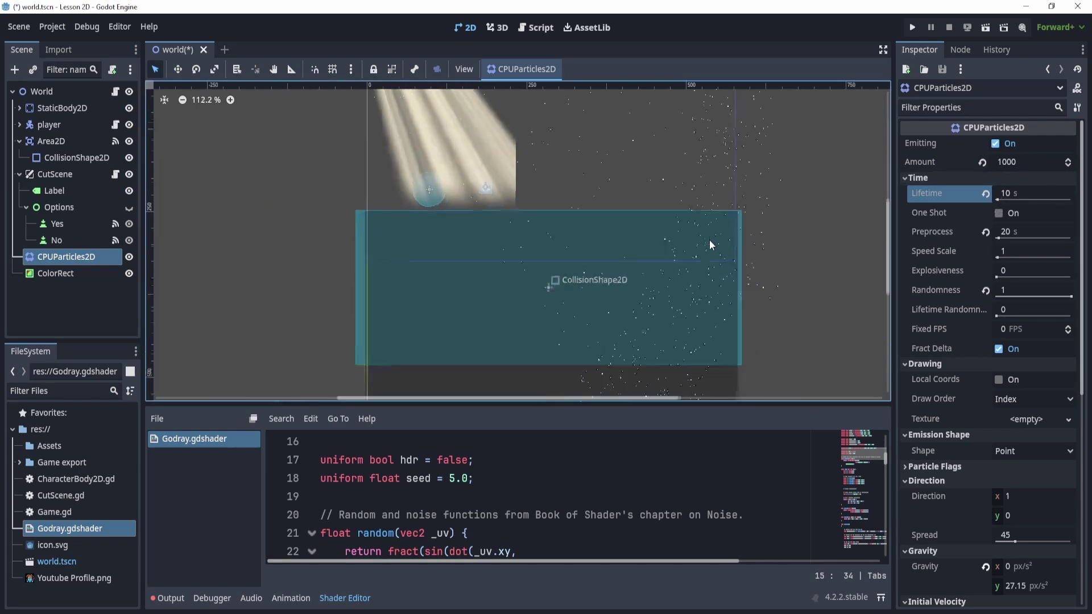
{"action": "middle_click_drag", "start_coordinate": [700, 293], "coordinate": [601, 203]}
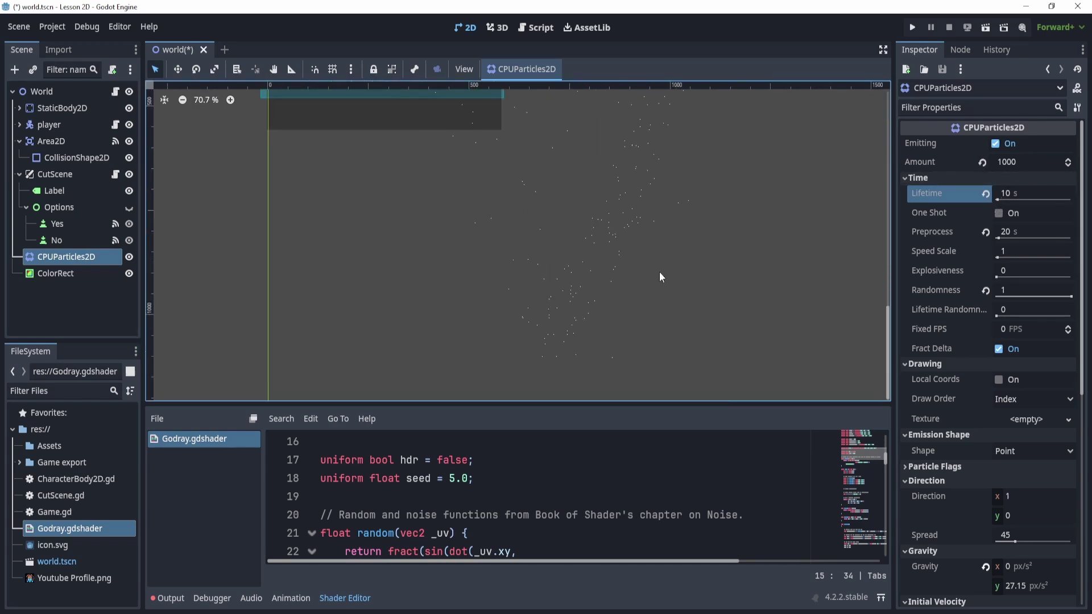
{"action": "scroll", "coordinate": [753, 311], "scroll_direction": "up", "scroll_amount": 5}
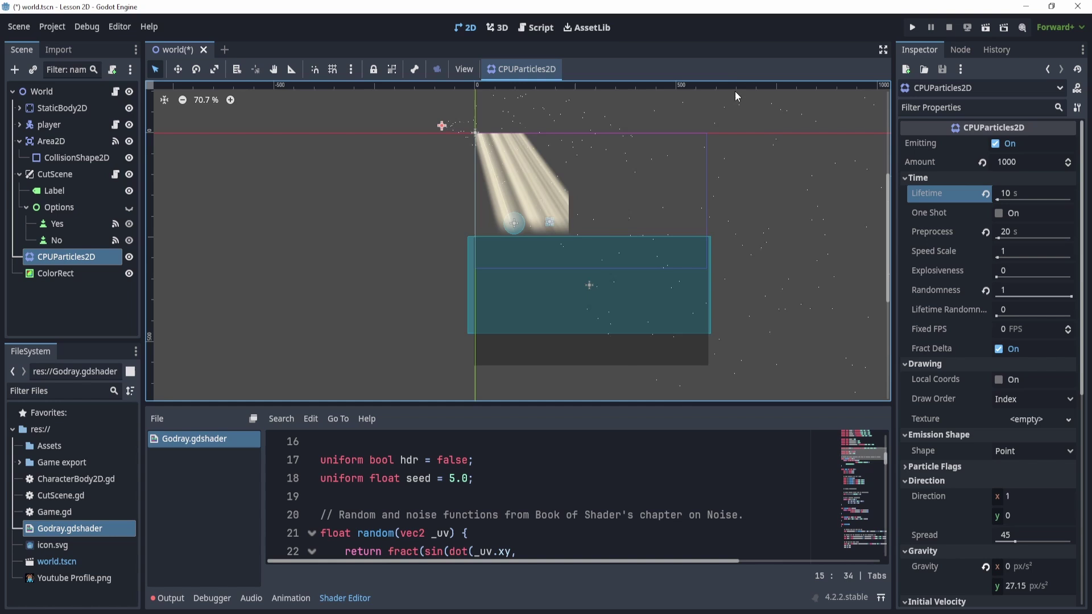
{"action": "scroll", "coordinate": [623, 228], "scroll_direction": "up", "scroll_amount": 1}
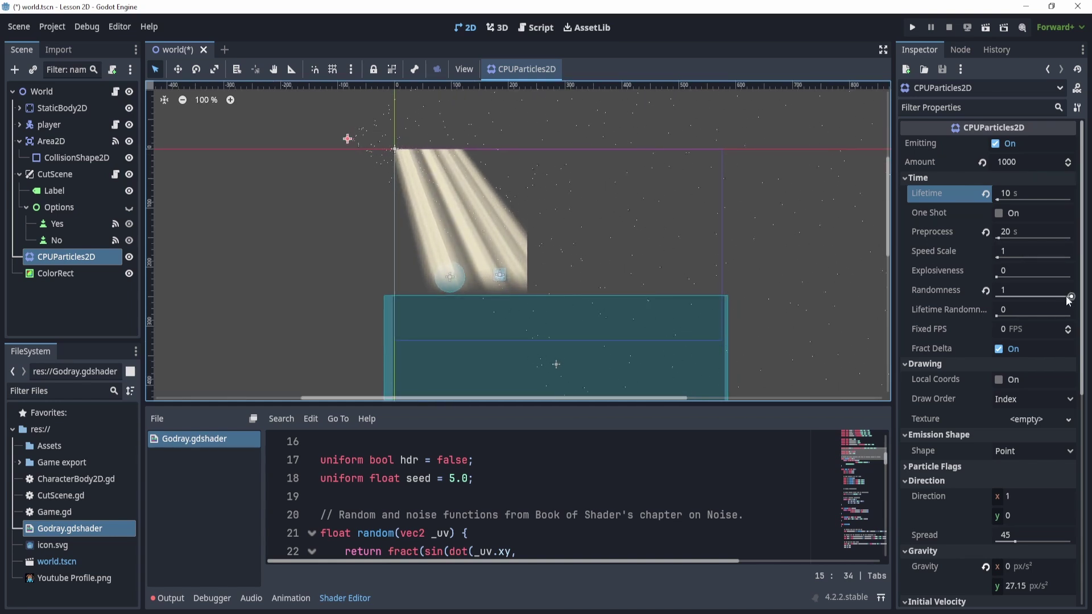
{"action": "left_click", "coordinate": [1009, 296]}
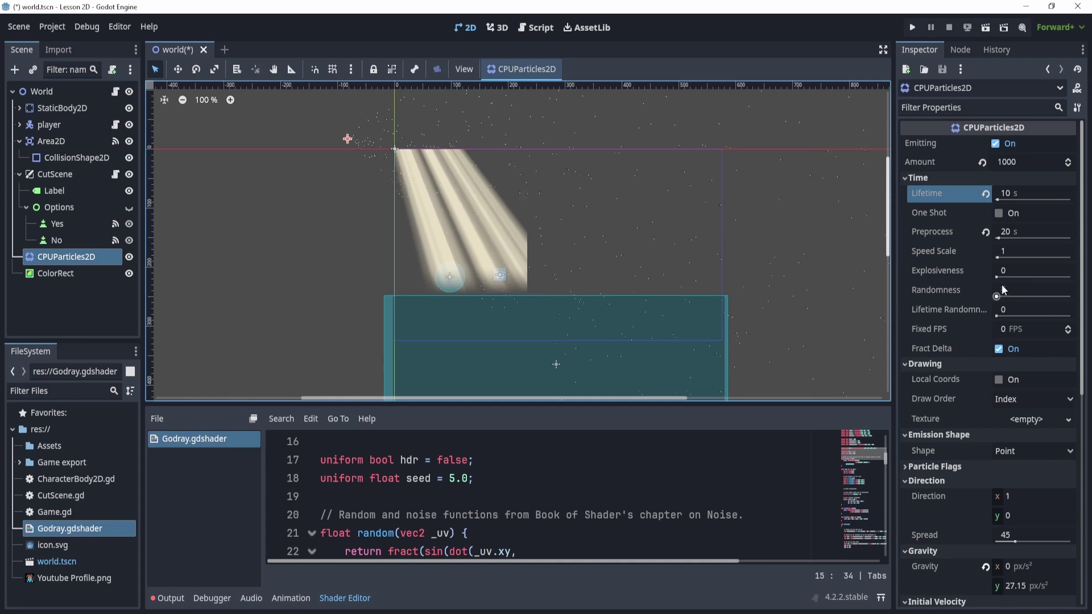
{"action": "left_click_drag", "start_coordinate": [995, 296], "coordinate": [1072, 296]}
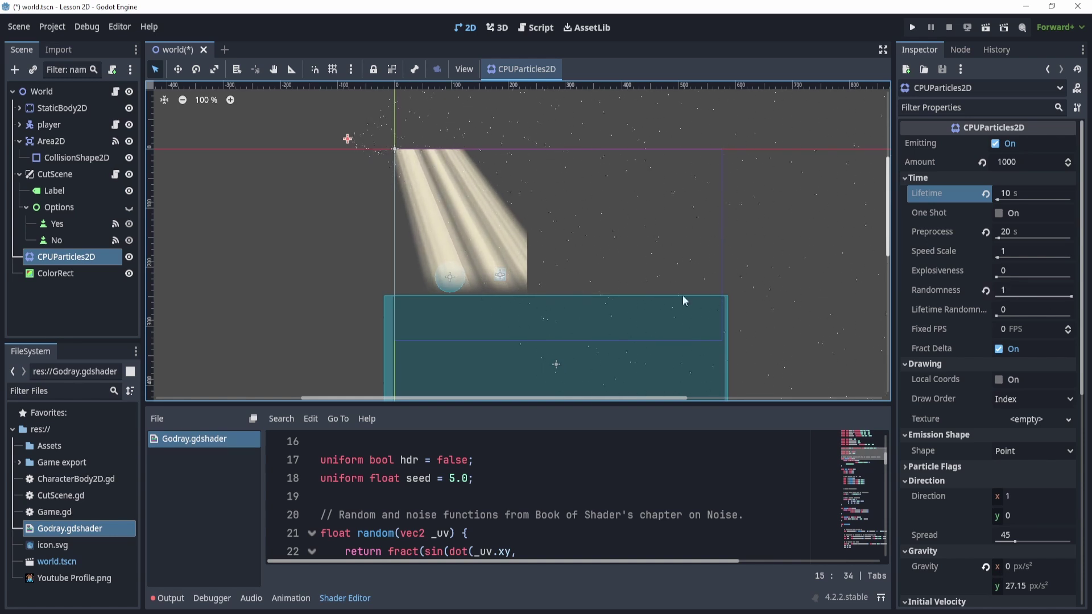
Set the CPUParticles2D gravity y value to 20 px/s², after first trying 980
{"action": "scroll", "coordinate": [1000, 304], "scroll_direction": "down", "scroll_amount": 5}
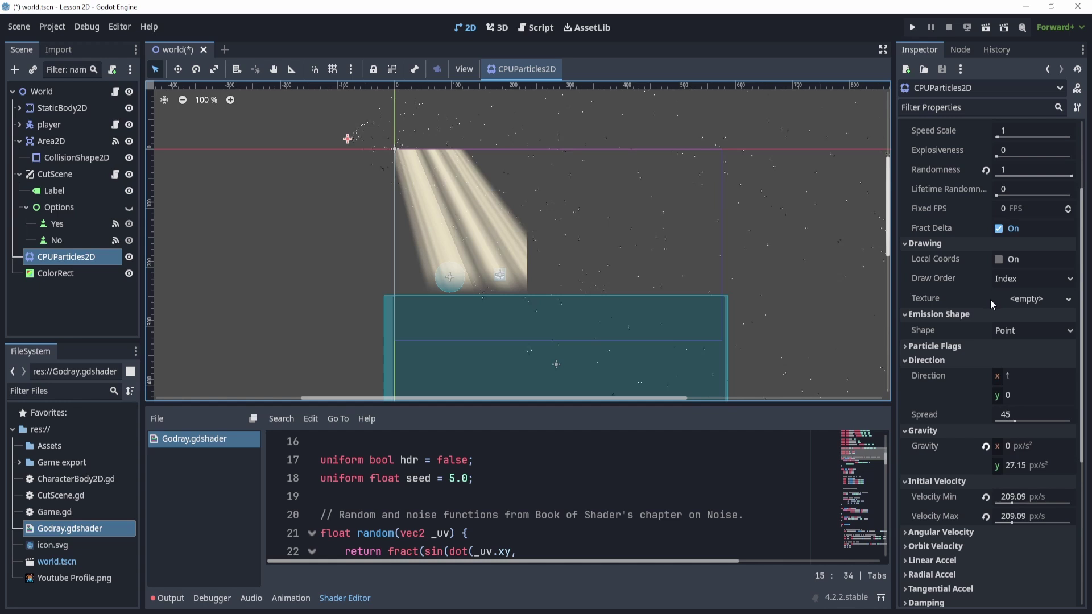
{"action": "scroll", "coordinate": [960, 320], "scroll_direction": "down", "scroll_amount": 3}
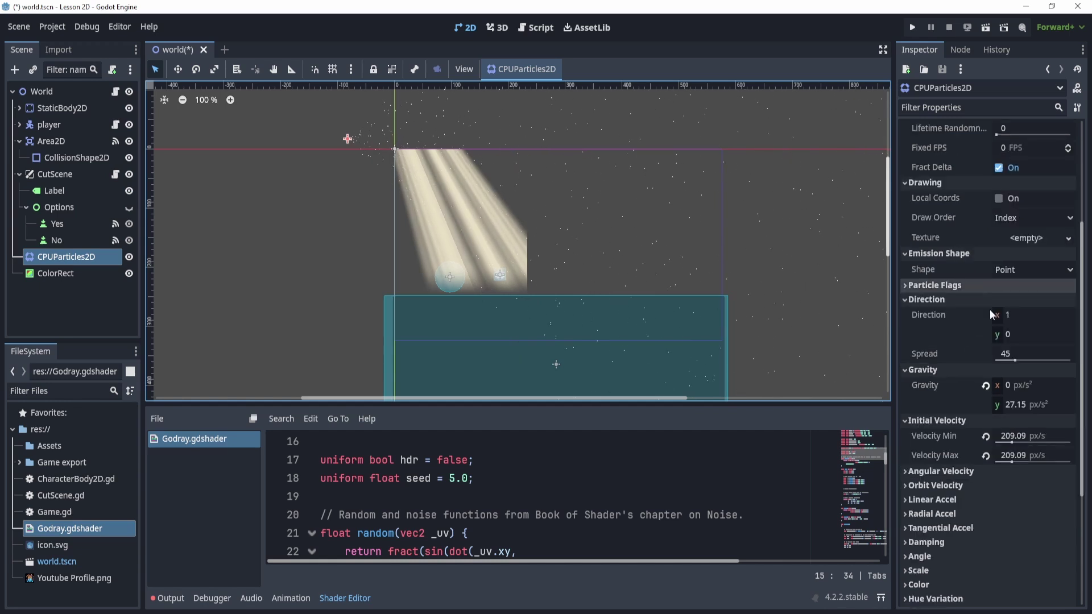
{"action": "left_click", "coordinate": [1027, 405]}
{"action": "type", "text": "9"}
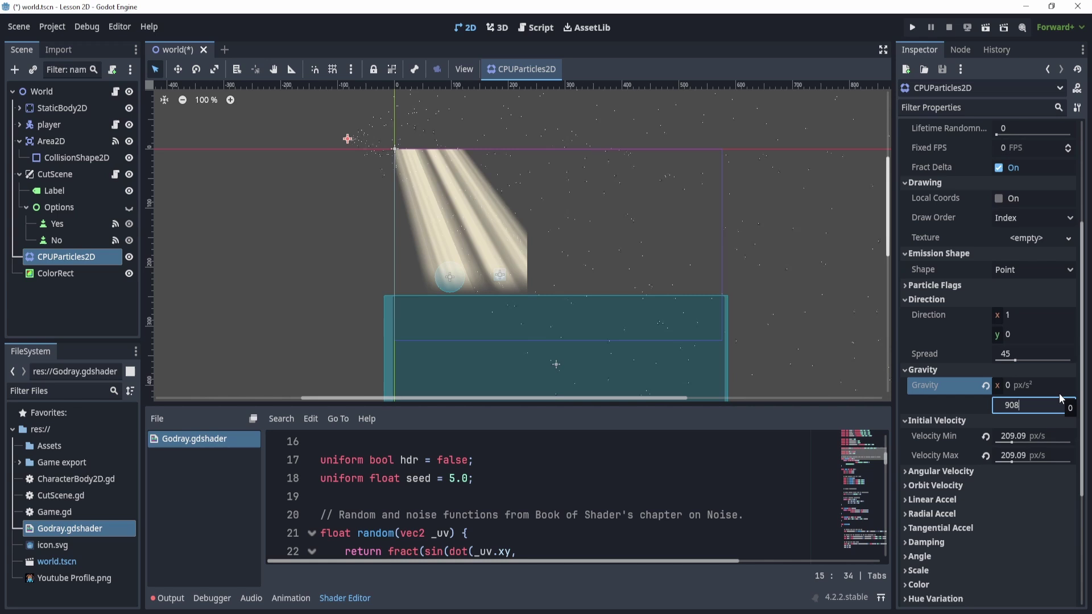
{"action": "type", "text": "80"}
{"action": "key", "text": "Return"}
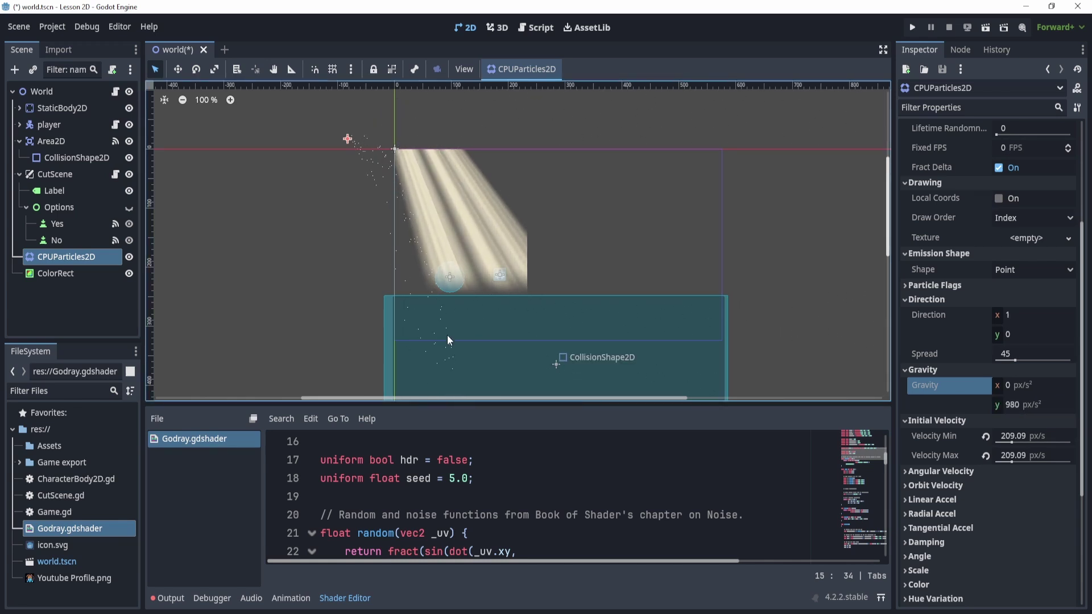
{"action": "left_click", "coordinate": [1028, 405]}
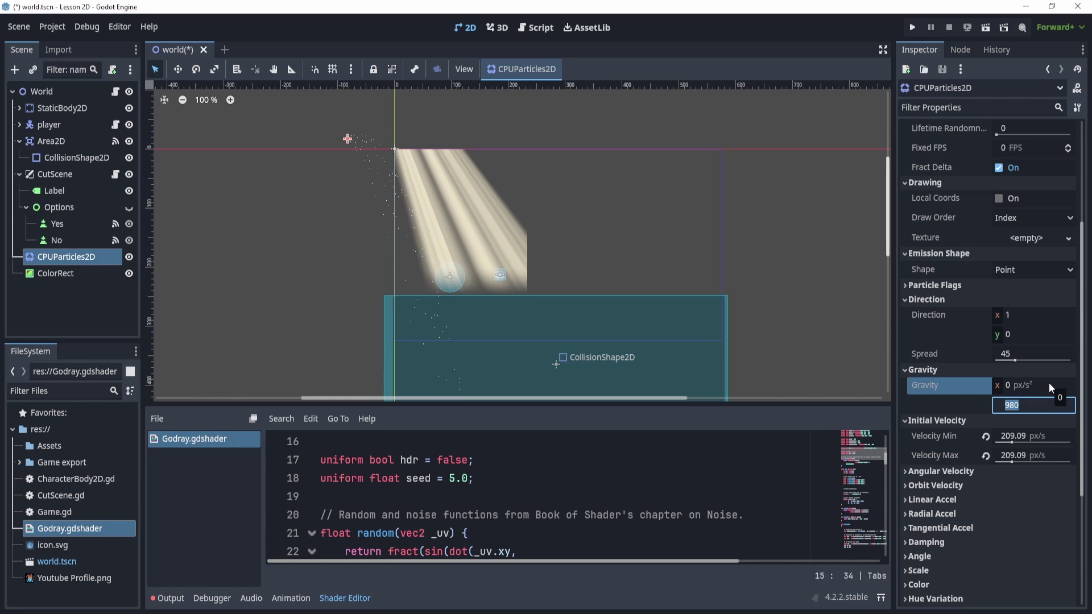
{"action": "type", "text": "20"}
{"action": "key", "text": "Return"}
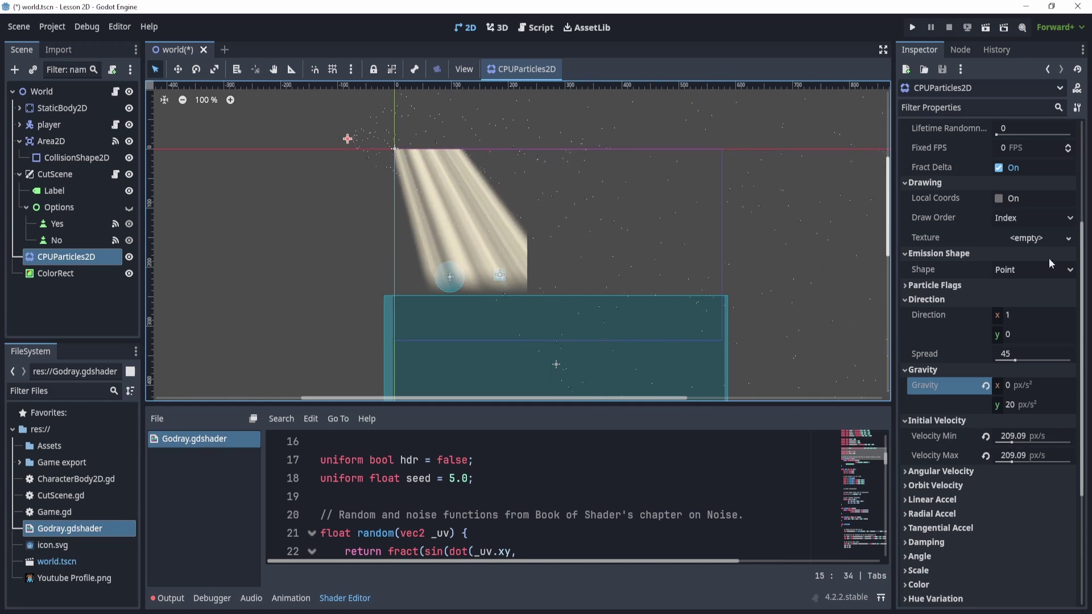
Adjust Initial Velocity so both minimum and maximum read 151.52 px/s
{"action": "left_click_drag", "start_coordinate": [1011, 443], "coordinate": [995, 444]}
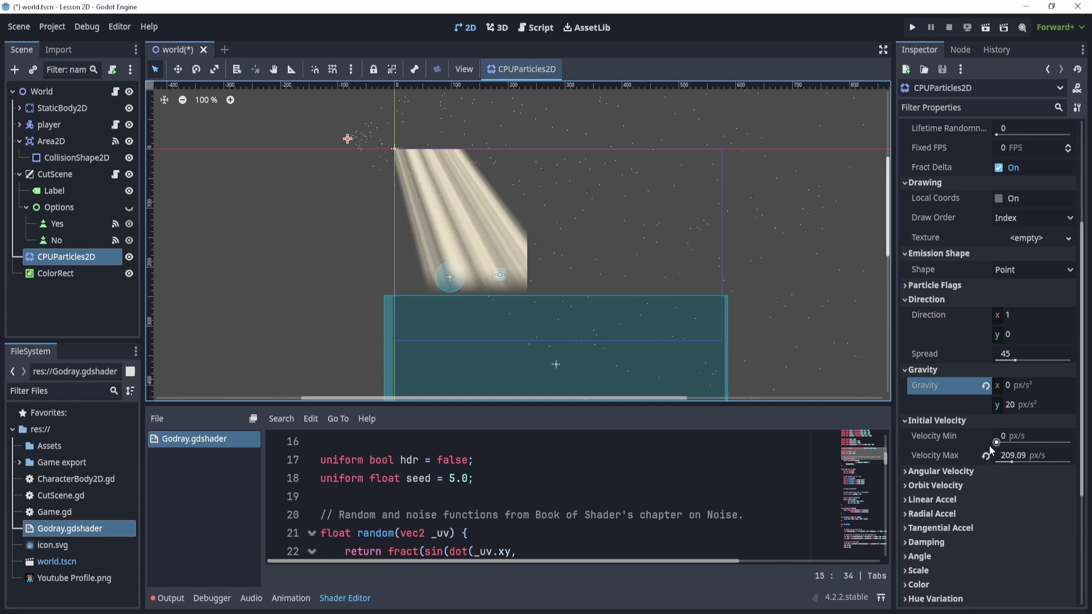
{"action": "left_click", "coordinate": [986, 455]}
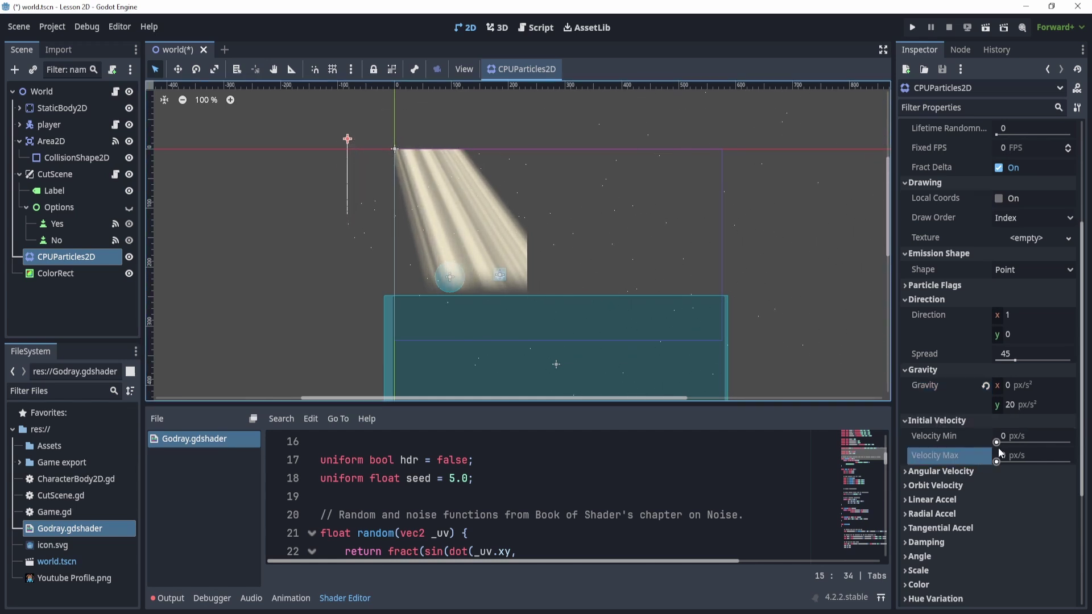
{"action": "left_click_drag", "start_coordinate": [996, 443], "coordinate": [1013, 436]}
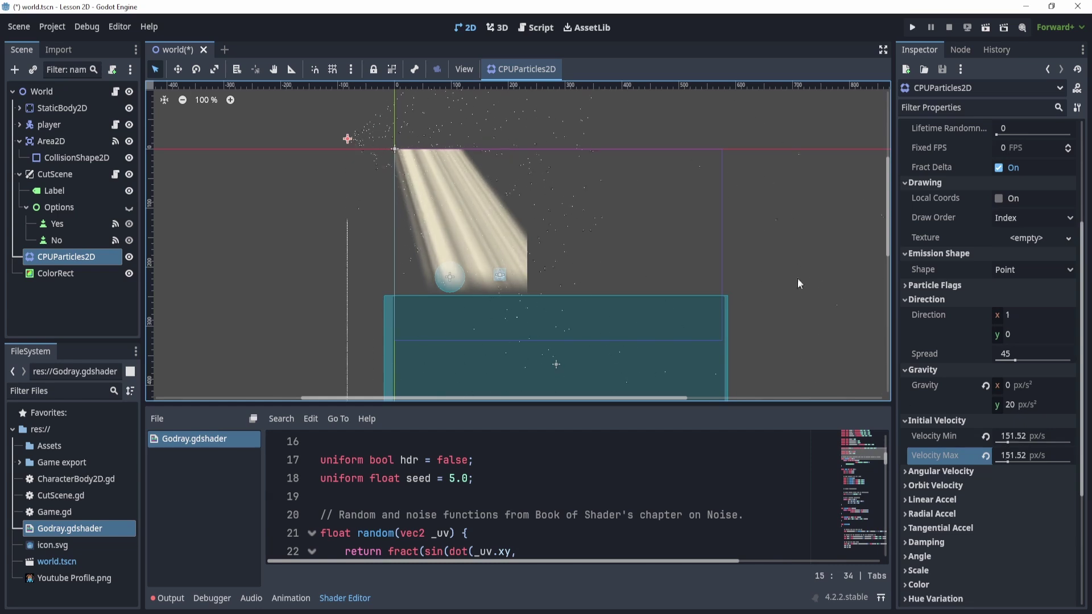
{"action": "scroll", "coordinate": [985, 393], "scroll_direction": "down", "scroll_amount": 2}
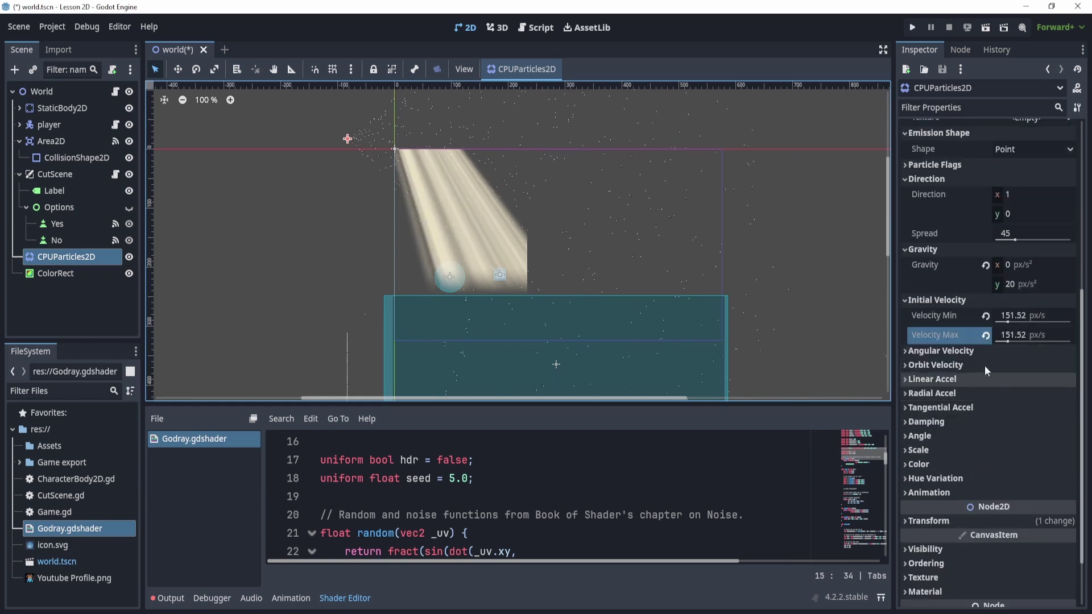
{"action": "scroll", "coordinate": [979, 349], "scroll_direction": "up", "scroll_amount": 4}
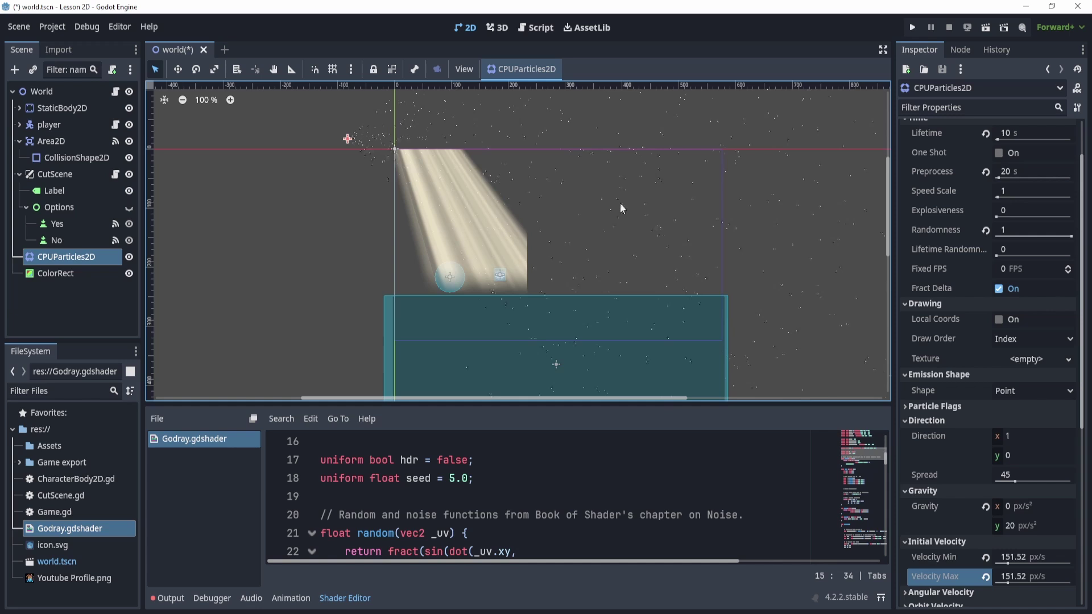
Move the CPUParticles2D emitter further left and drag it under the player node
{"action": "key", "text": "w"}
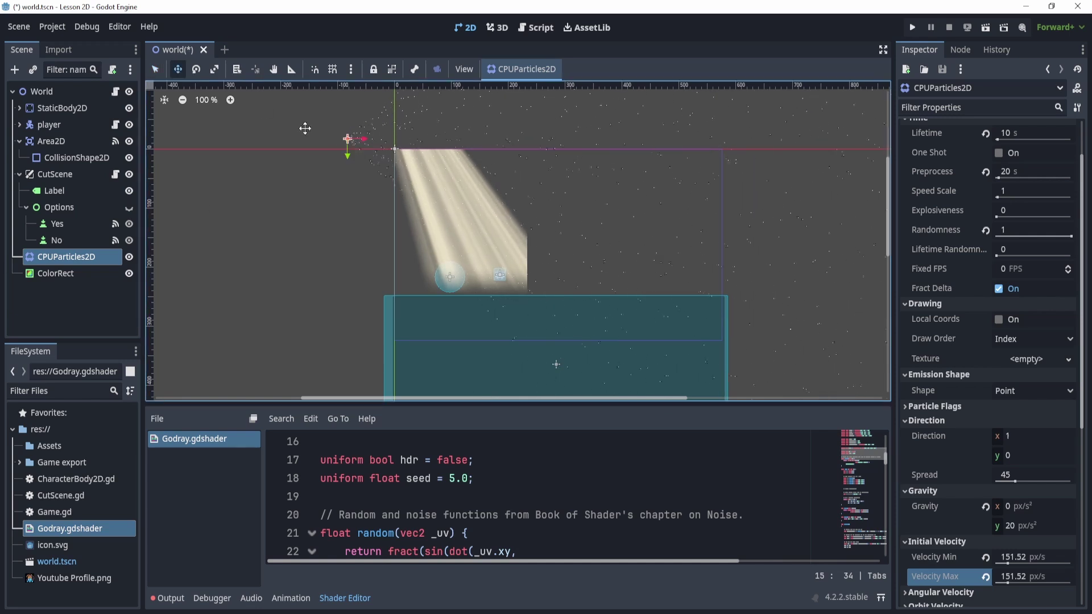
{"action": "left_click_drag", "start_coordinate": [306, 128], "coordinate": [253, 122]}
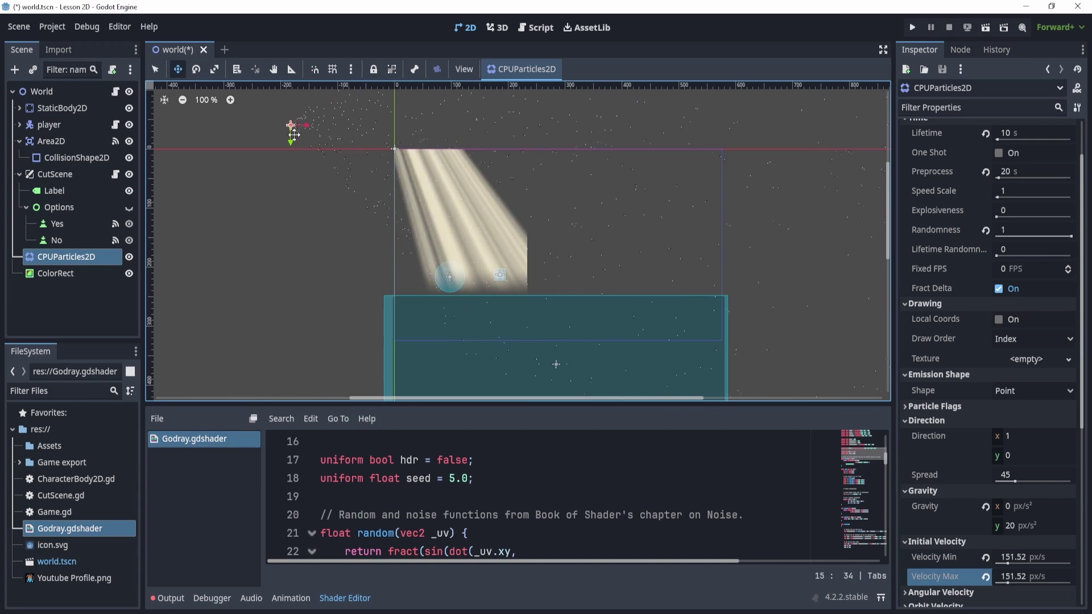
{"action": "left_click_drag", "start_coordinate": [68, 257], "coordinate": [48, 126]}
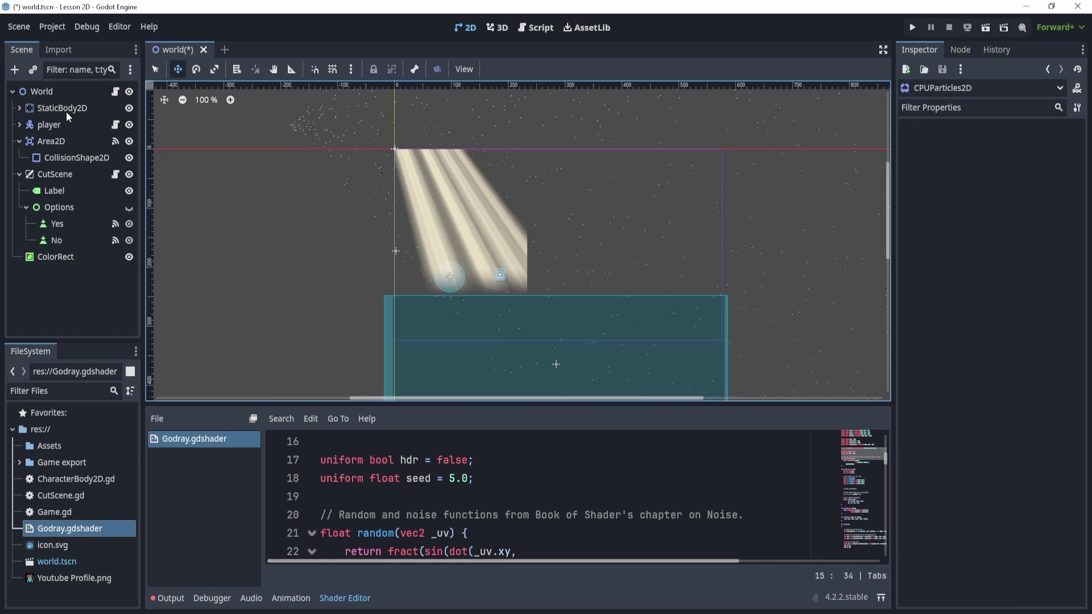
Undo the reparent with Ctrl+Z, returning CPUParticles2D directly under World
{"action": "key", "text": "ctrl+z"}
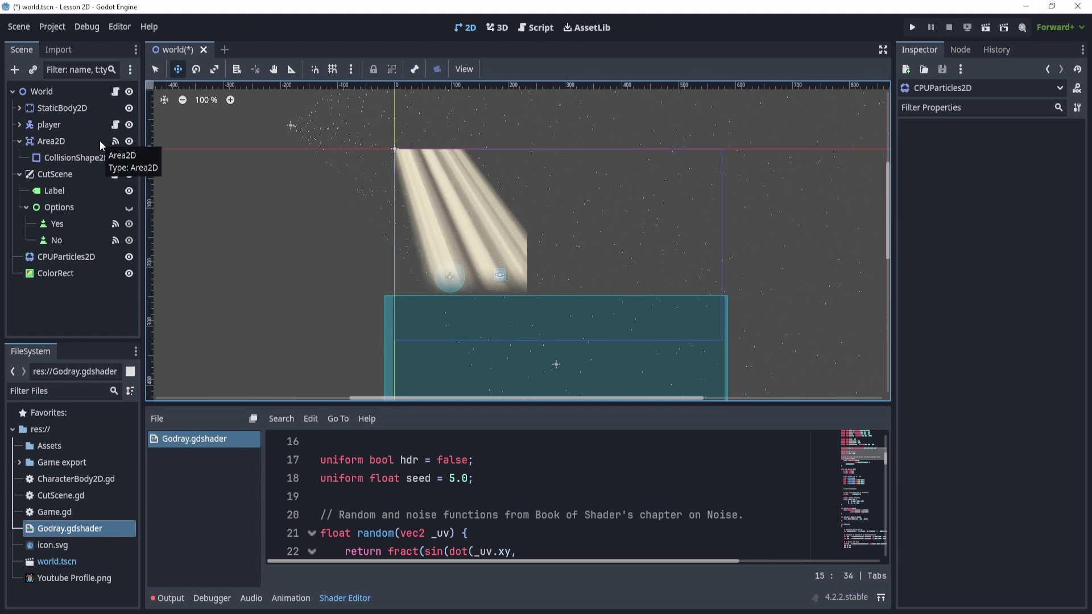